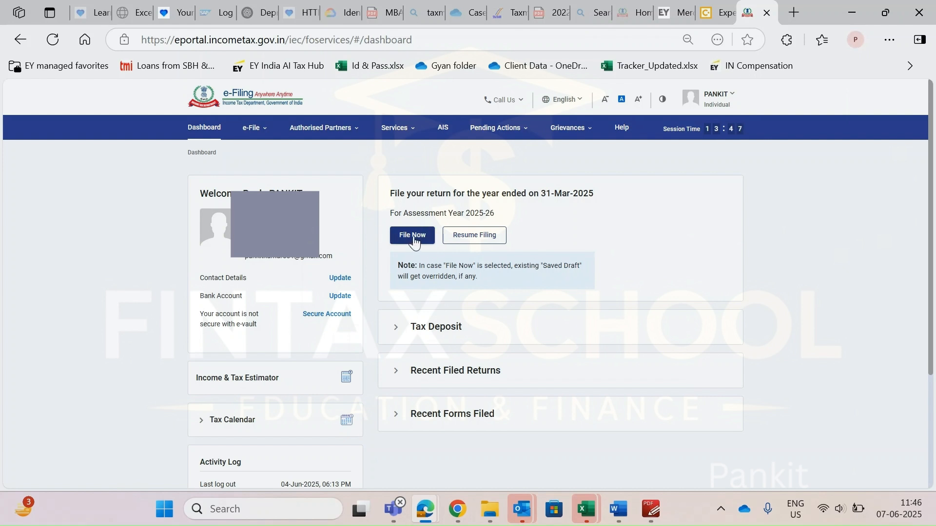
Start an income tax return for assessment year 2025-26 (Current A.Y.) using the Online filing mode
{"action": "mouse_move", "coordinate": [254, 128]}
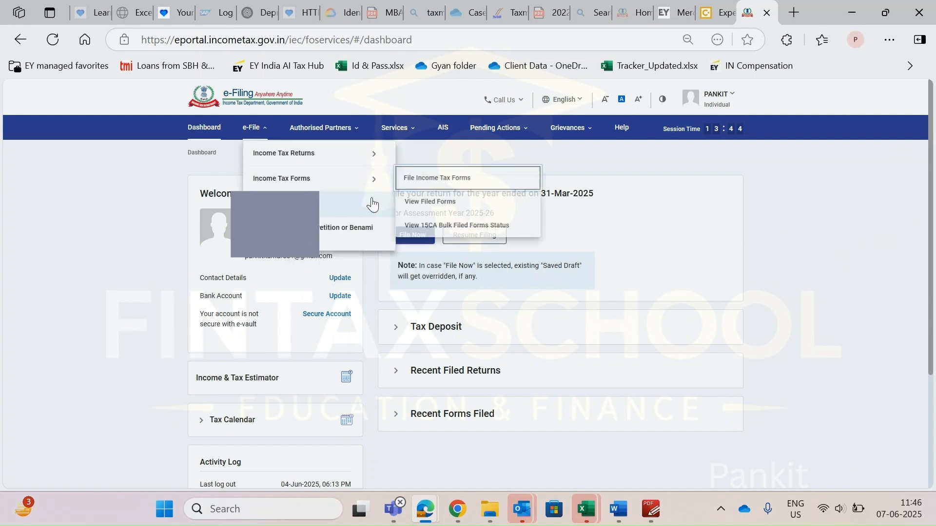
{"action": "mouse_move", "coordinate": [315, 154]}
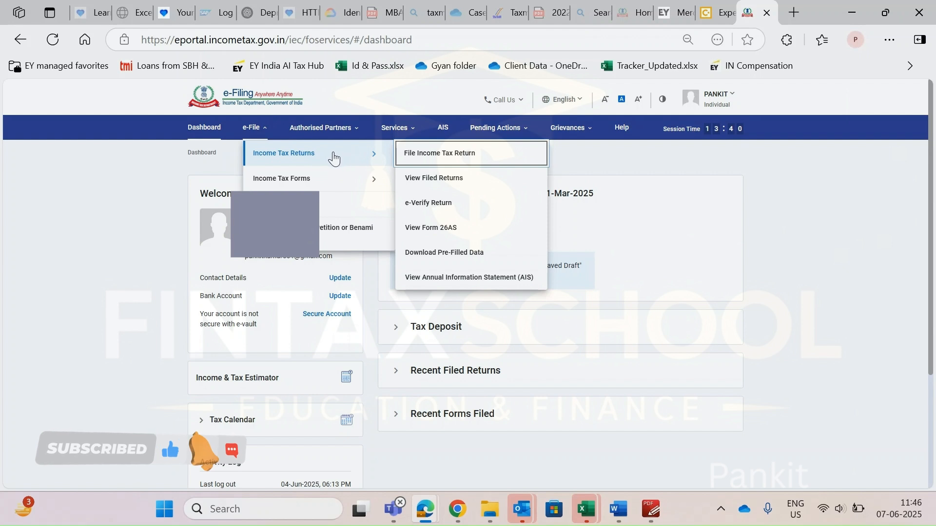
{"action": "left_click", "coordinate": [450, 165]}
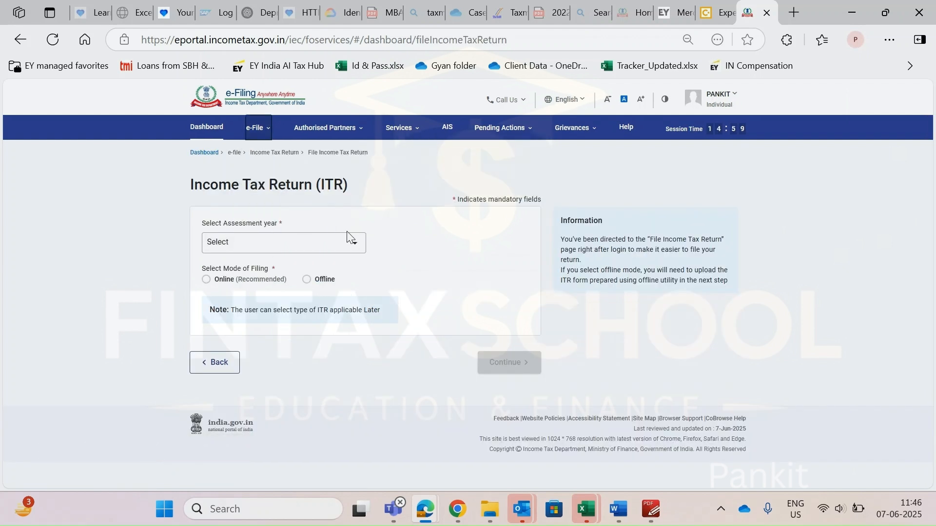
{"action": "left_click", "coordinate": [338, 249]}
{"action": "left_click", "coordinate": [270, 292]}
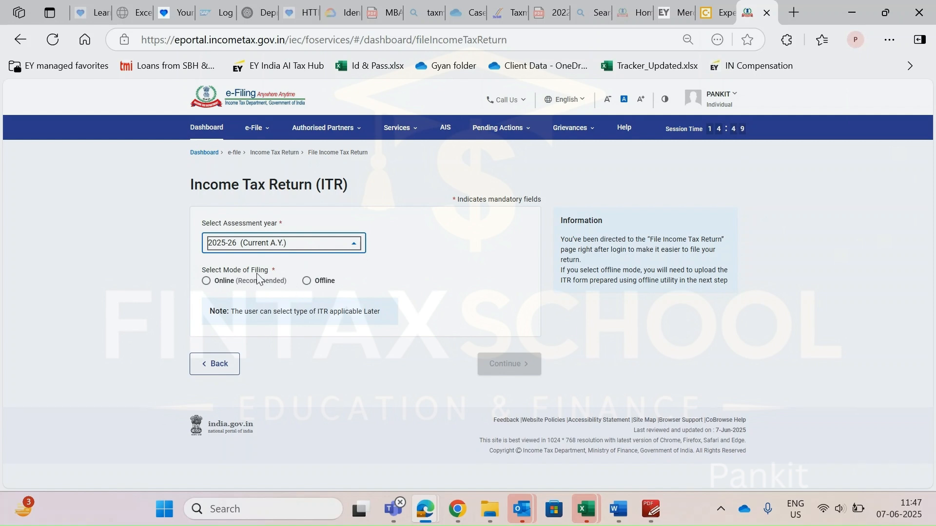
{"action": "left_click", "coordinate": [206, 281]}
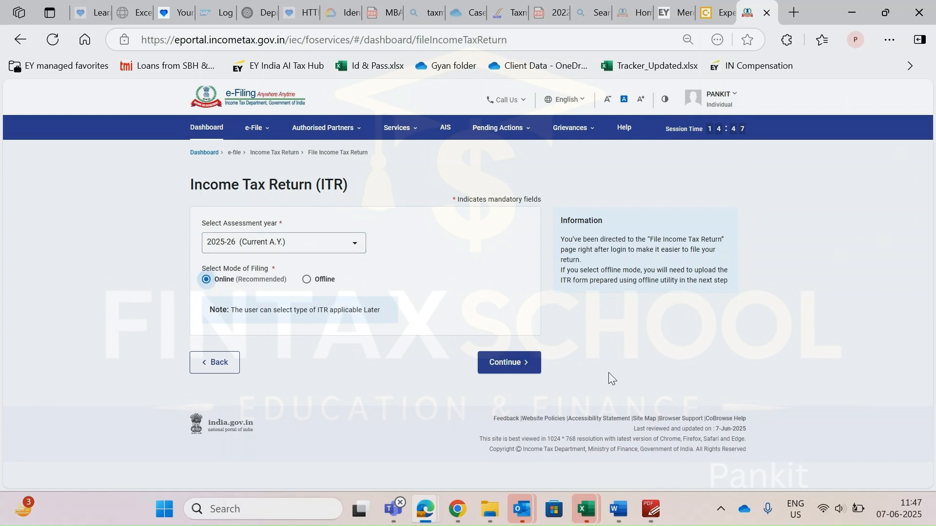
{"action": "left_click", "coordinate": [509, 364]}
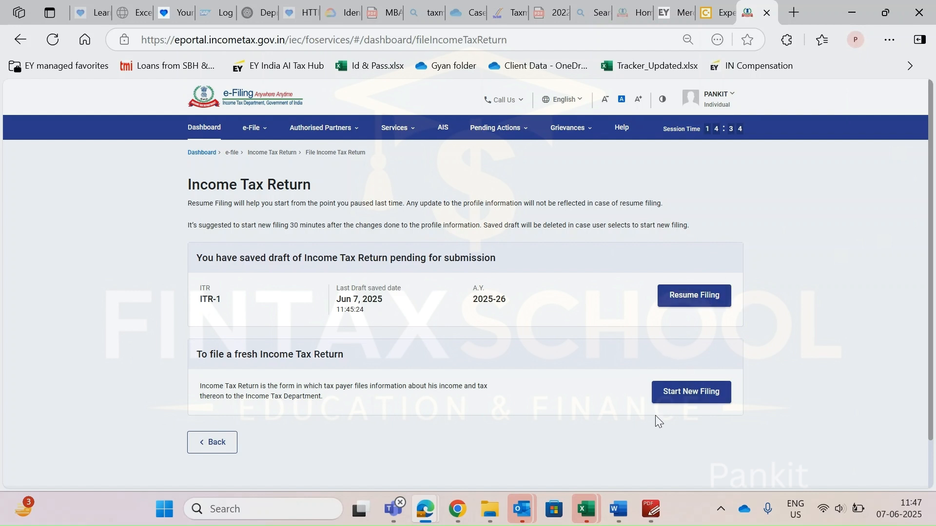
Begin a new filing with the Individual status and proceed with form ITR - 1
{"action": "left_click", "coordinate": [689, 394]}
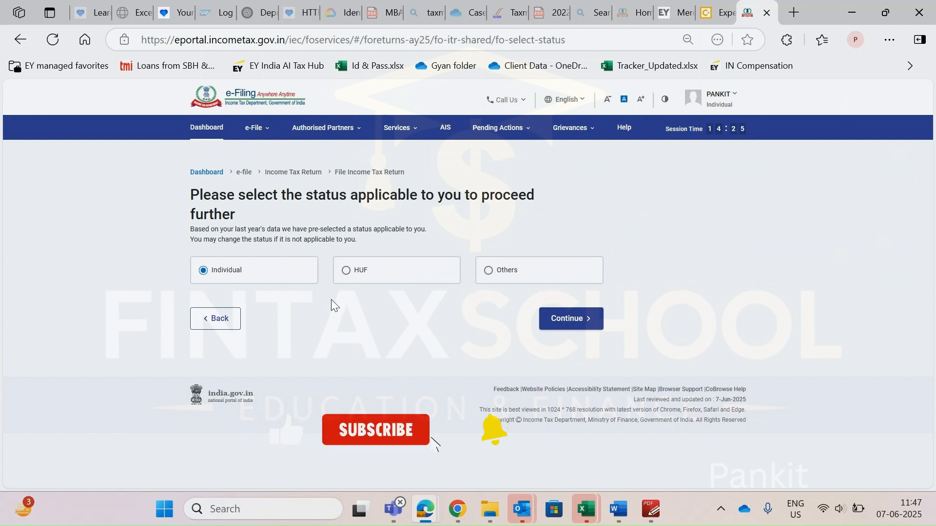
{"action": "left_click", "coordinate": [565, 331]}
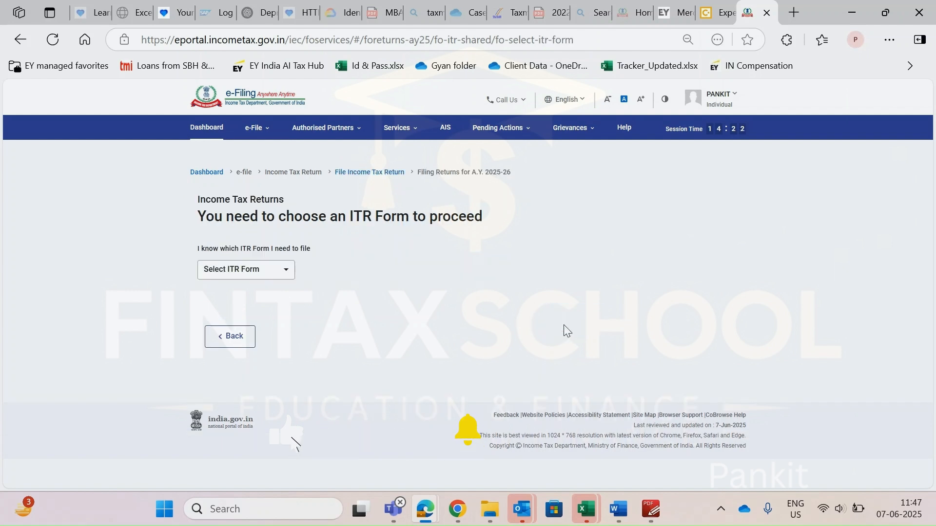
{"action": "left_click", "coordinate": [277, 280]}
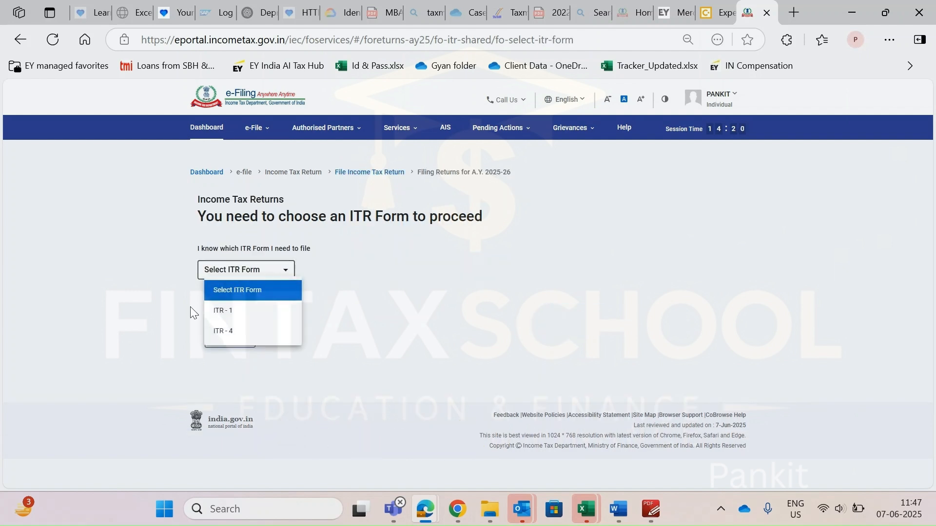
{"action": "left_click", "coordinate": [247, 312]}
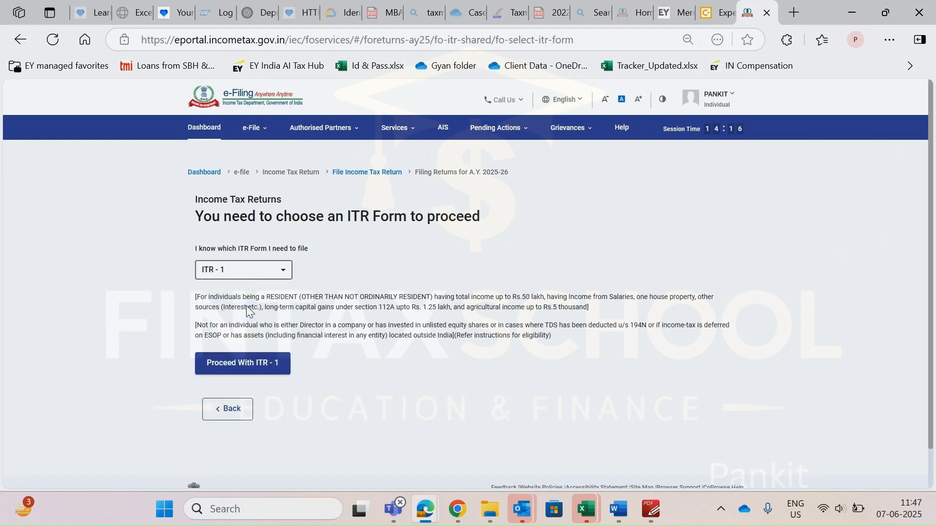
{"action": "left_click", "coordinate": [259, 363]}
{"action": "left_click", "coordinate": [464, 355]}
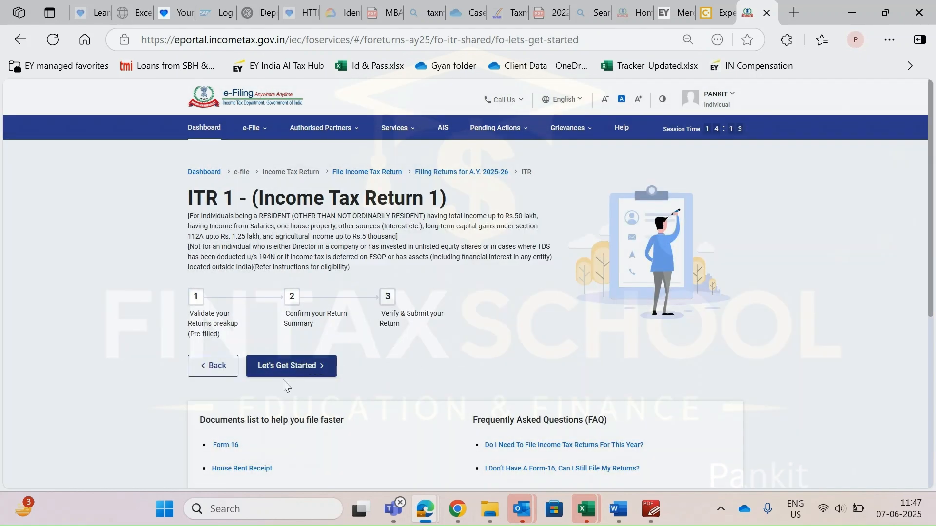
Start the return with "Taxable income is more than basic exemption limit" as the filing reason and accept the pre-filled data notice
{"action": "left_click", "coordinate": [292, 371]}
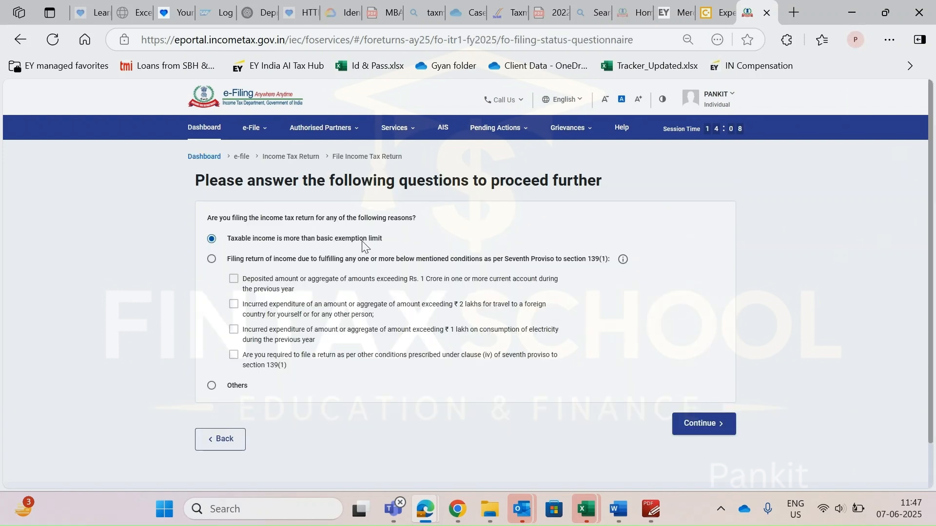
{"action": "left_click_drag", "start_coordinate": [388, 239], "coordinate": [317, 239]}
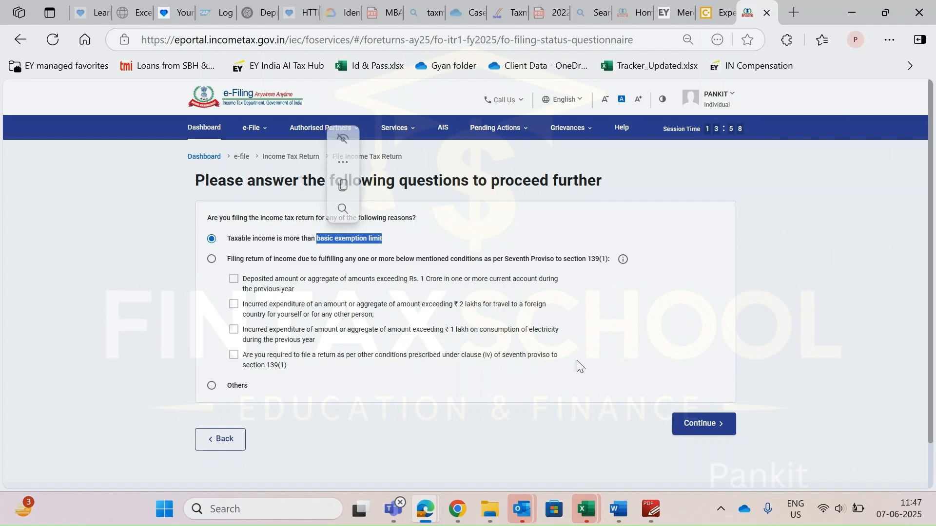
{"action": "left_click", "coordinate": [709, 423]}
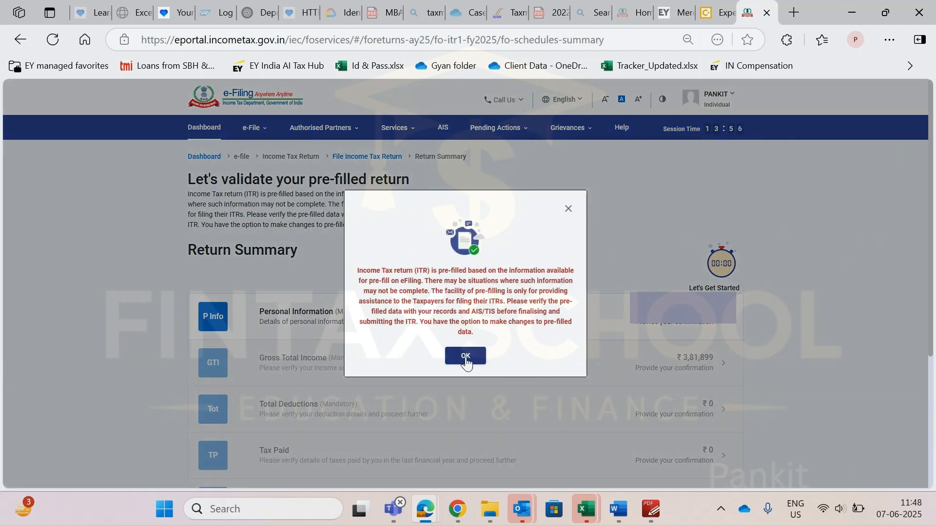
{"action": "left_click", "coordinate": [466, 356]}
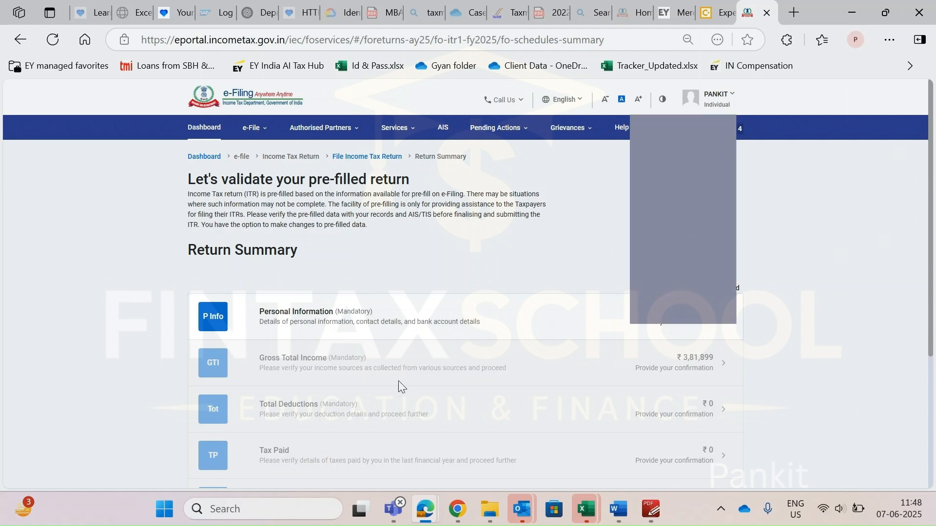
Open the Personal Information section and review the filing section and the question on opting out of the new tax regime
{"action": "scroll", "coordinate": [398, 381], "scroll_direction": "down", "scroll_amount": 3}
{"action": "scroll", "coordinate": [399, 381], "scroll_direction": "up", "scroll_amount": 1}
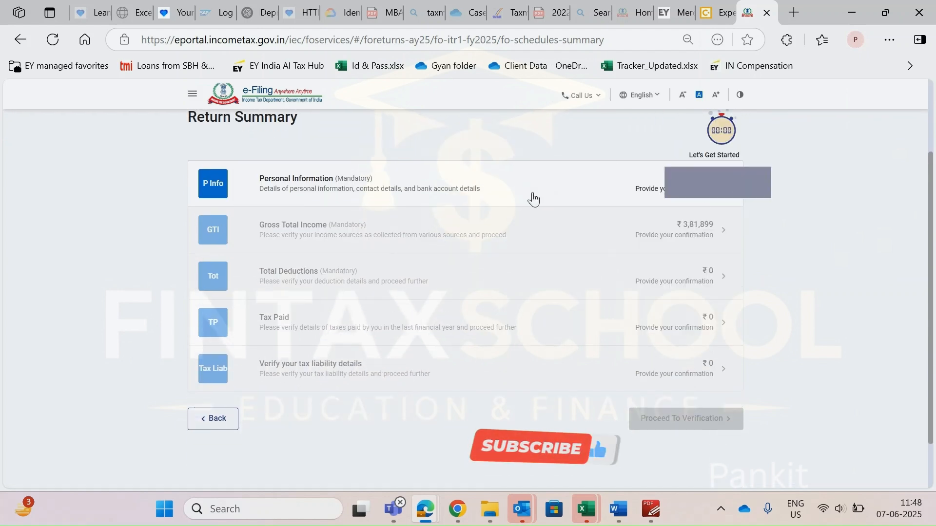
{"action": "left_click", "coordinate": [497, 184]}
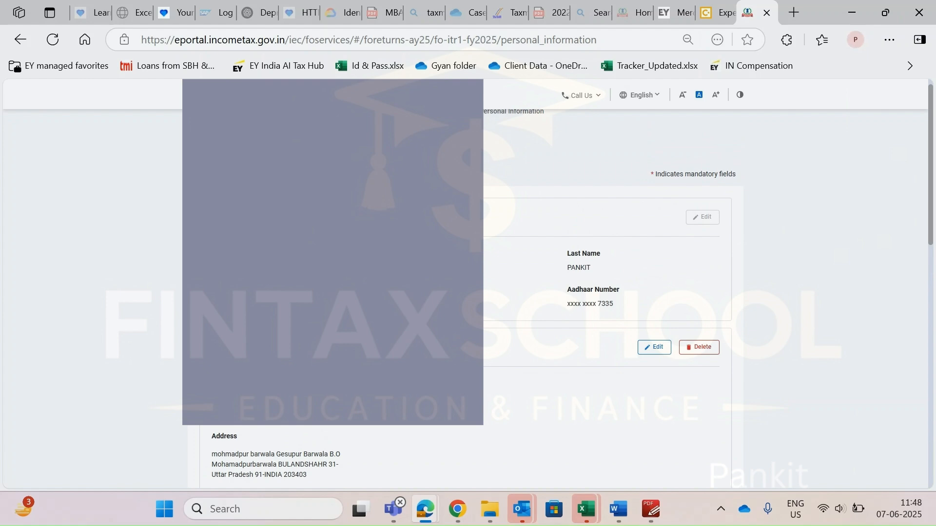
{"action": "scroll", "coordinate": [427, 373], "scroll_direction": "down", "scroll_amount": 9}
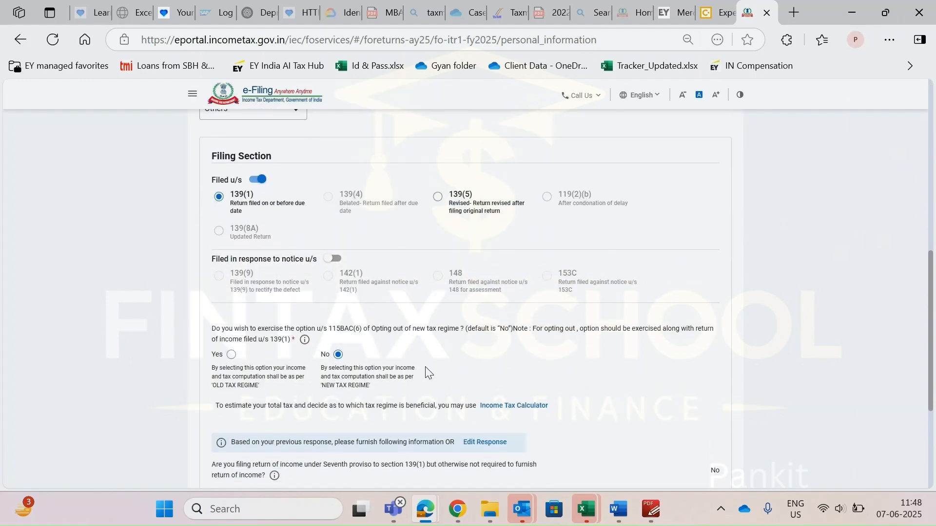
{"action": "scroll", "coordinate": [427, 372], "scroll_direction": "down", "scroll_amount": 1}
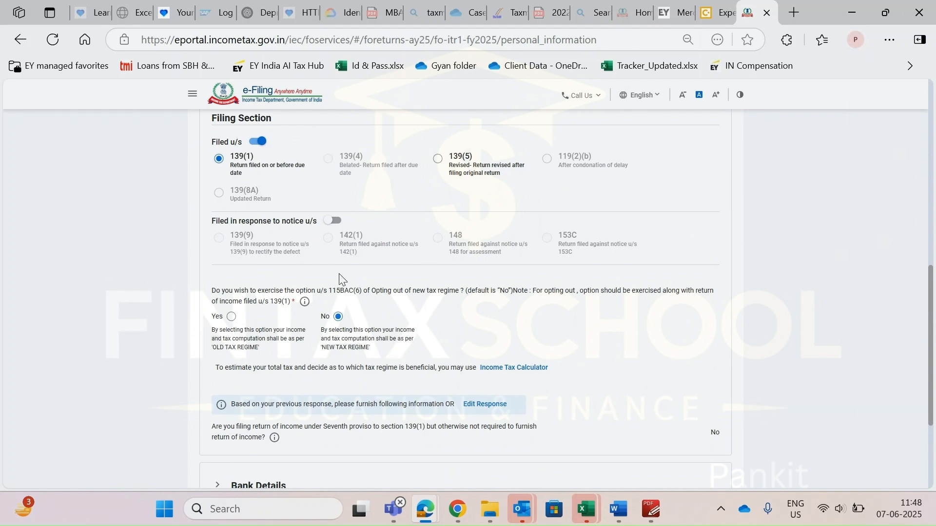
{"action": "left_click_drag", "start_coordinate": [211, 291], "coordinate": [462, 303]}
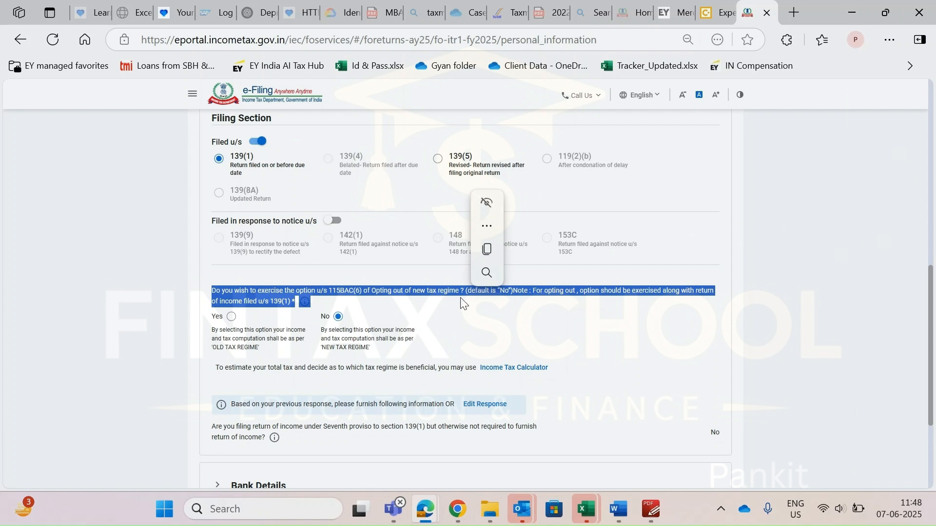
{"action": "left_click", "coordinate": [450, 299]}
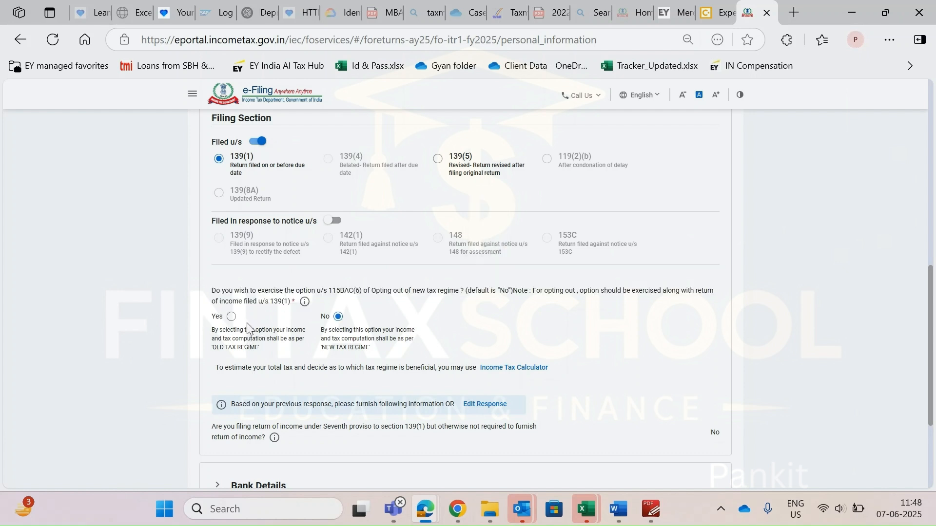
{"action": "scroll", "coordinate": [411, 426], "scroll_direction": "down", "scroll_amount": 2}
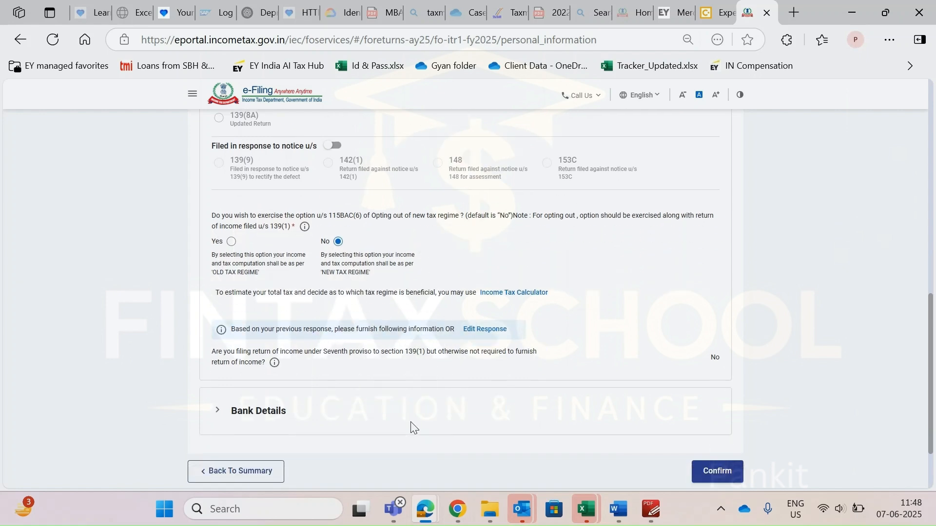
Expand the bank details to check the account nominated for refund, and confirm the Personal Information section
{"action": "left_click", "coordinate": [227, 403]}
{"action": "scroll", "coordinate": [344, 419], "scroll_direction": "down", "scroll_amount": 2}
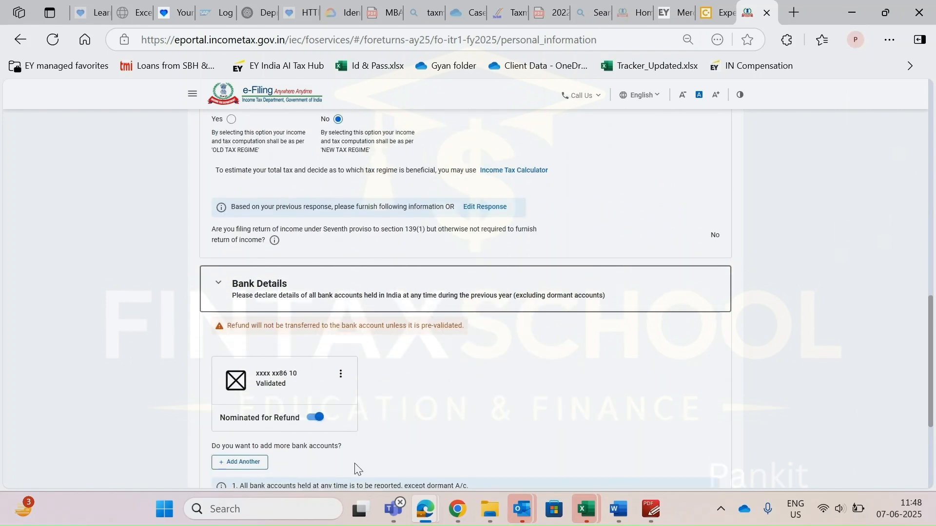
{"action": "scroll", "coordinate": [388, 427], "scroll_direction": "down", "scroll_amount": 3}
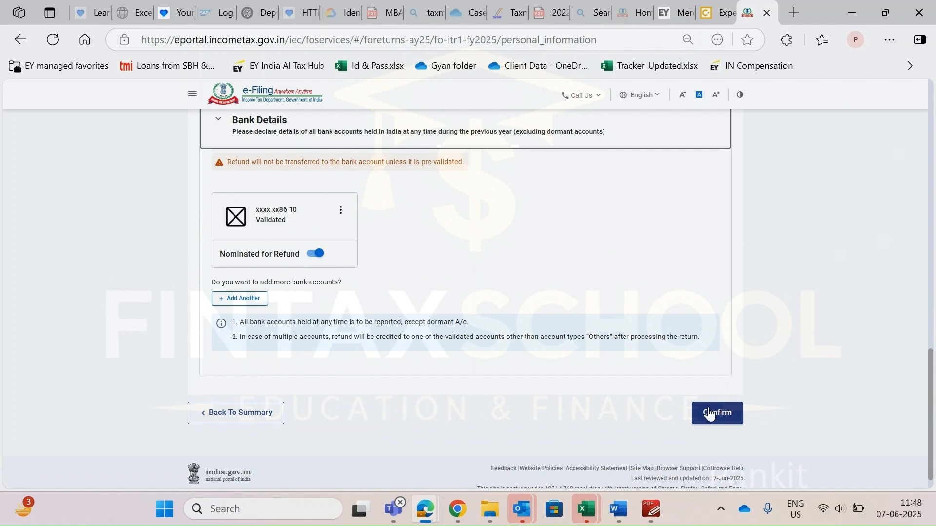
{"action": "left_click", "coordinate": [709, 413]}
Open the Gross Total Income section and bring up B1. Income From Salary for editing
{"action": "scroll", "coordinate": [607, 370], "scroll_direction": "up", "scroll_amount": 2}
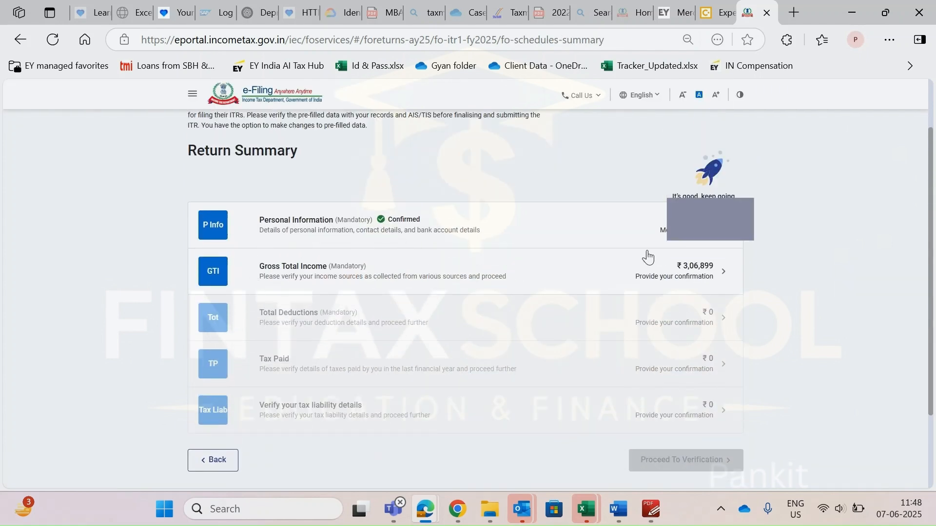
{"action": "left_click", "coordinate": [723, 273]}
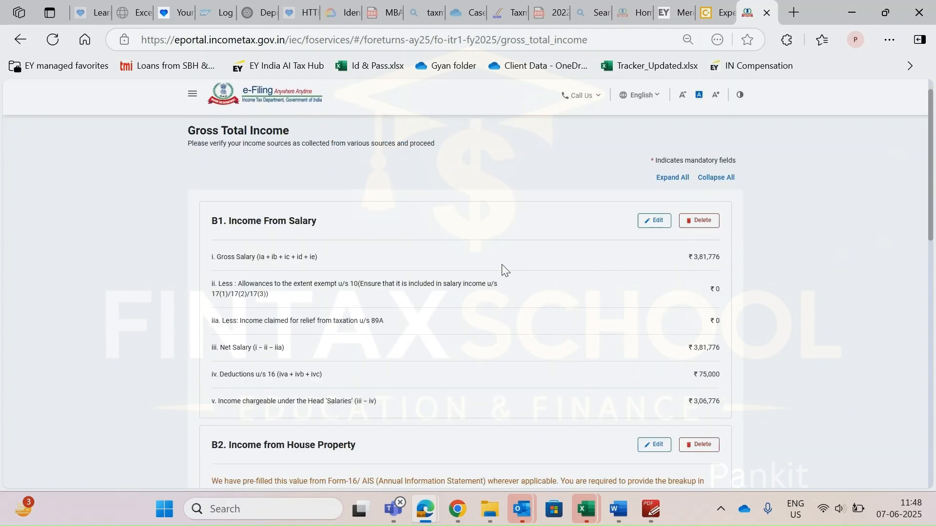
{"action": "scroll", "coordinate": [503, 268], "scroll_direction": "down", "scroll_amount": 1}
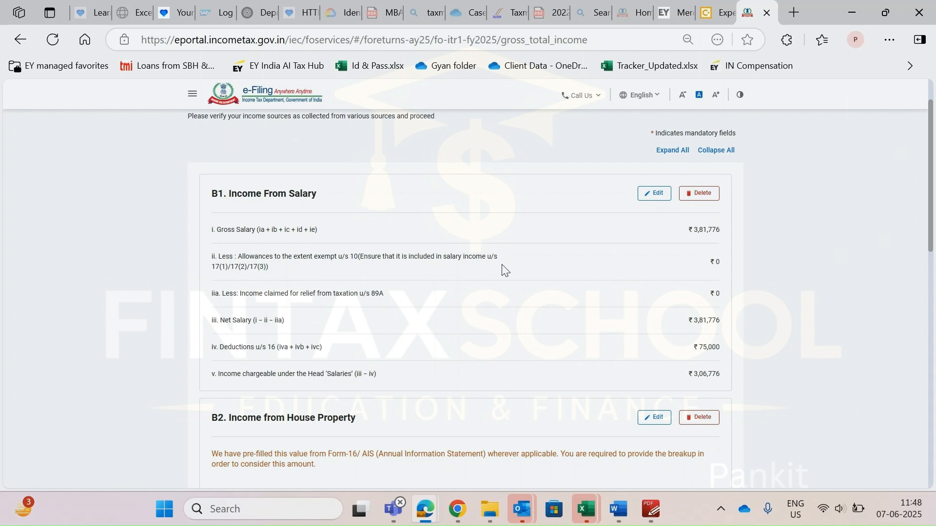
{"action": "left_click", "coordinate": [652, 195]}
{"action": "scroll", "coordinate": [585, 334], "scroll_direction": "down", "scroll_amount": 2}
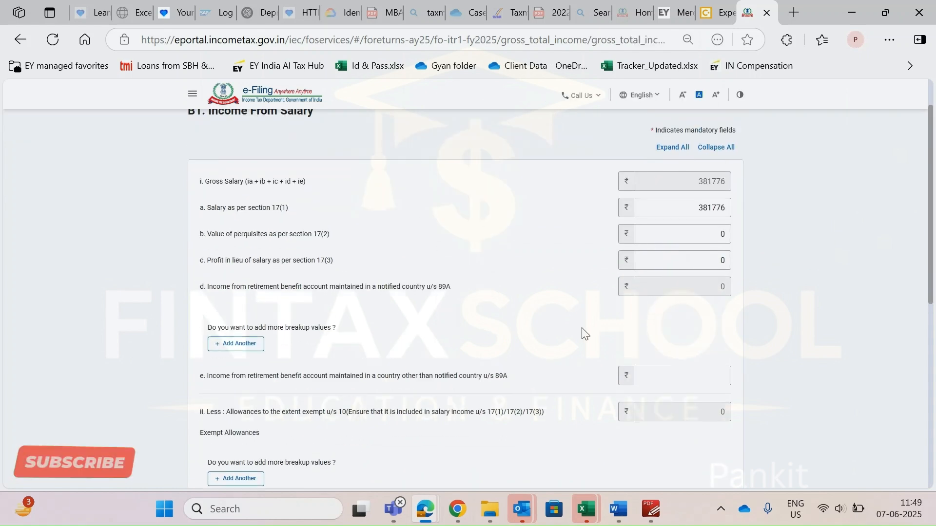
Review the pre-filled section 17(1) salary, exempt allowances, net salary and section 16 deductions in the salary income form
{"action": "left_click_drag", "start_coordinate": [689, 217], "coordinate": [744, 221]}
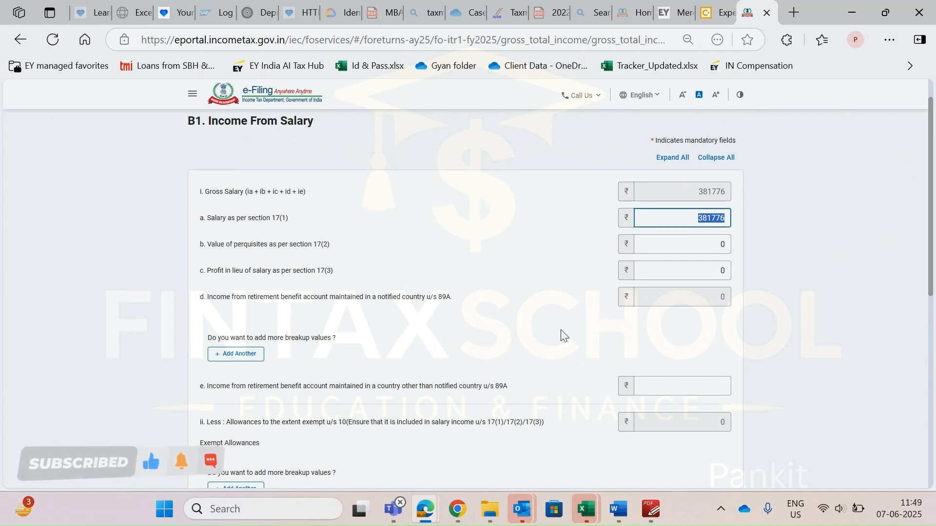
{"action": "scroll", "coordinate": [561, 334], "scroll_direction": "down", "scroll_amount": 4}
{"action": "scroll", "coordinate": [562, 335], "scroll_direction": "down", "scroll_amount": 1}
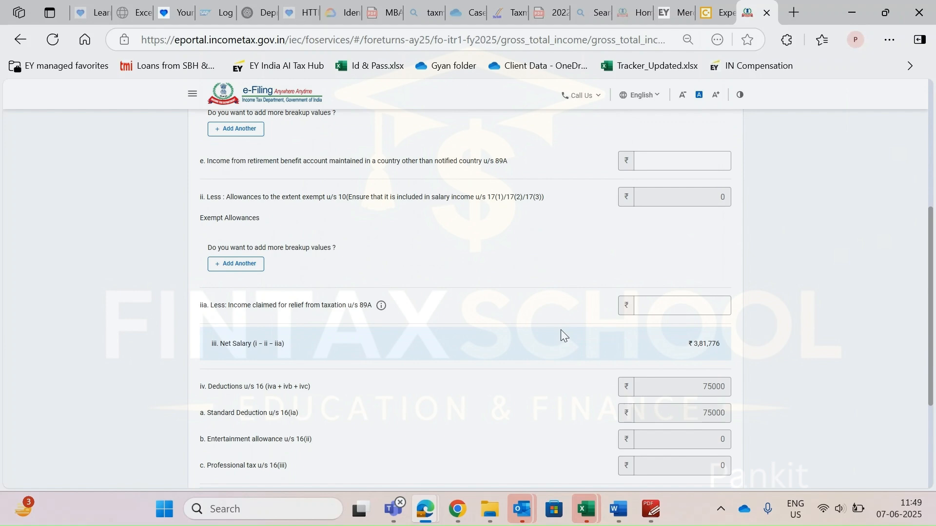
{"action": "scroll", "coordinate": [562, 336], "scroll_direction": "down", "scroll_amount": 1}
{"action": "scroll", "coordinate": [561, 335], "scroll_direction": "up", "scroll_amount": 1}
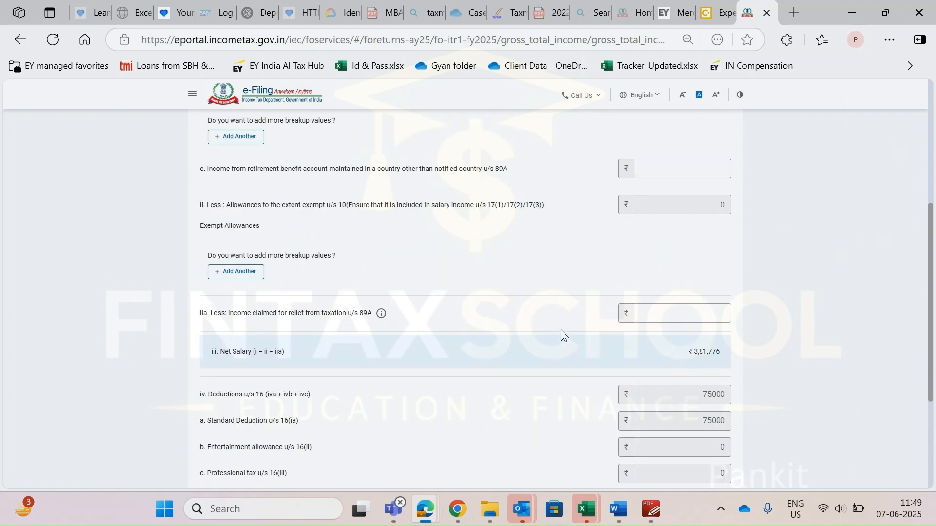
{"action": "scroll", "coordinate": [560, 335], "scroll_direction": "down", "scroll_amount": 3}
{"action": "scroll", "coordinate": [561, 336], "scroll_direction": "up", "scroll_amount": 7}
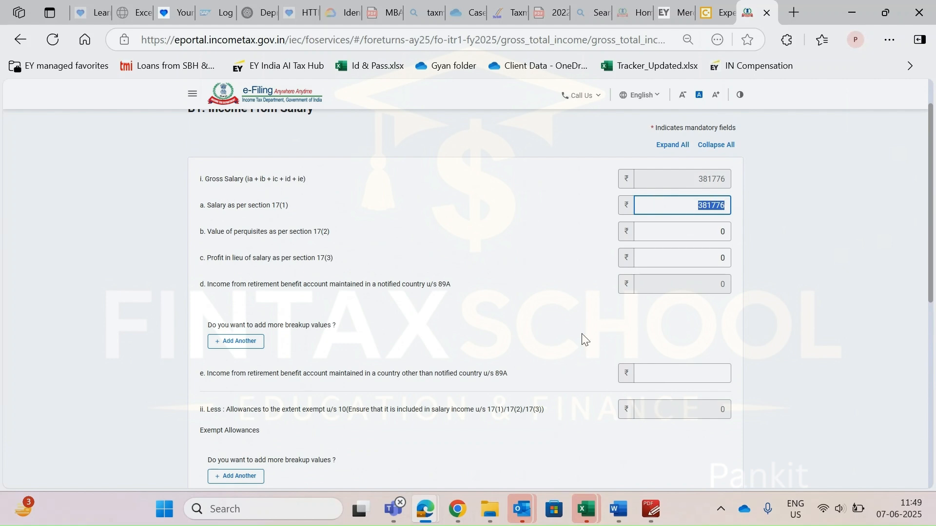
{"action": "scroll", "coordinate": [581, 335], "scroll_direction": "down", "scroll_amount": 7}
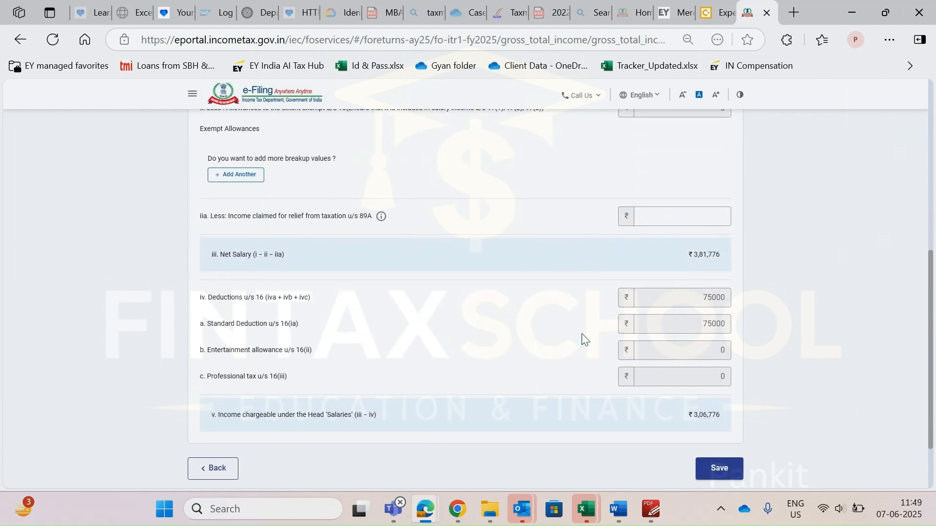
{"action": "scroll", "coordinate": [581, 335], "scroll_direction": "up", "scroll_amount": 7}
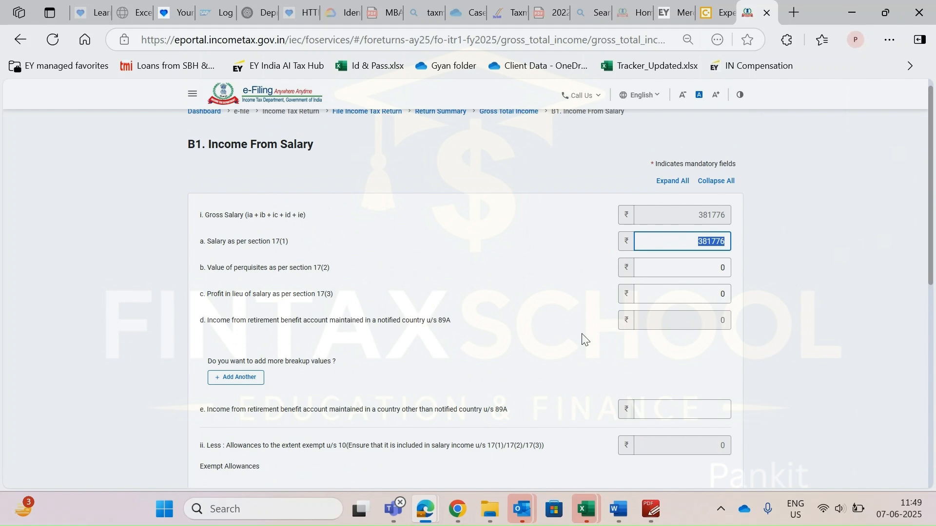
{"action": "scroll", "coordinate": [677, 348], "scroll_direction": "down", "scroll_amount": 7}
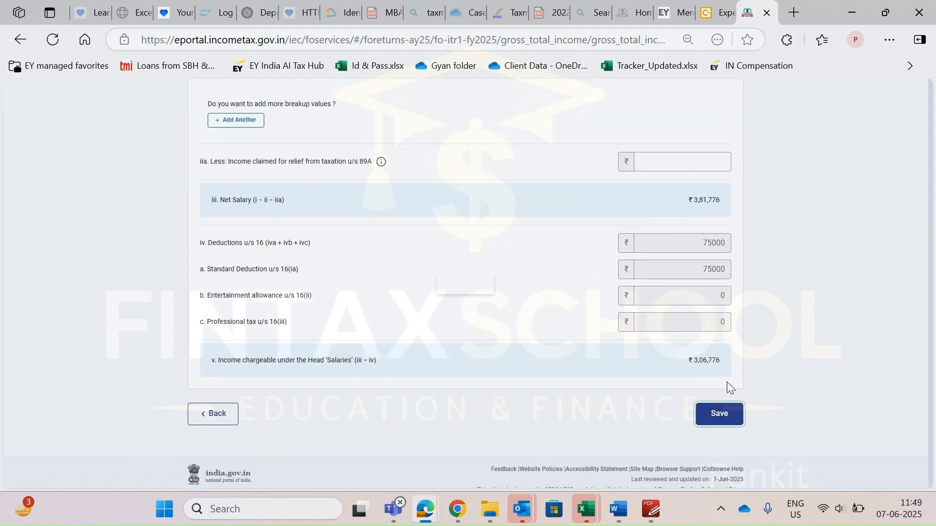
Save the salary income form and look over the B1 summary on the Gross Total Income page
{"action": "left_click", "coordinate": [719, 413]}
{"action": "scroll", "coordinate": [486, 324], "scroll_direction": "down", "scroll_amount": 3}
{"action": "scroll", "coordinate": [487, 325], "scroll_direction": "up", "scroll_amount": 1}
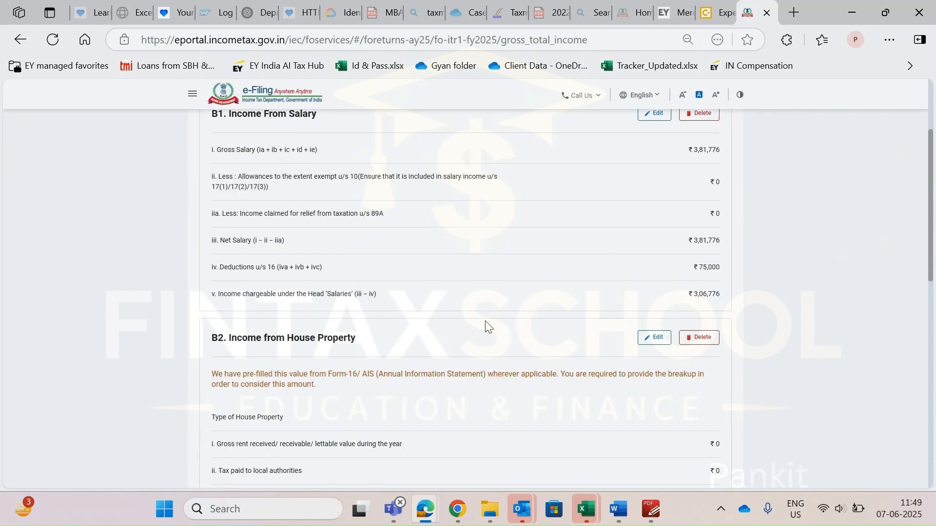
{"action": "scroll", "coordinate": [507, 319], "scroll_direction": "down", "scroll_amount": 3}
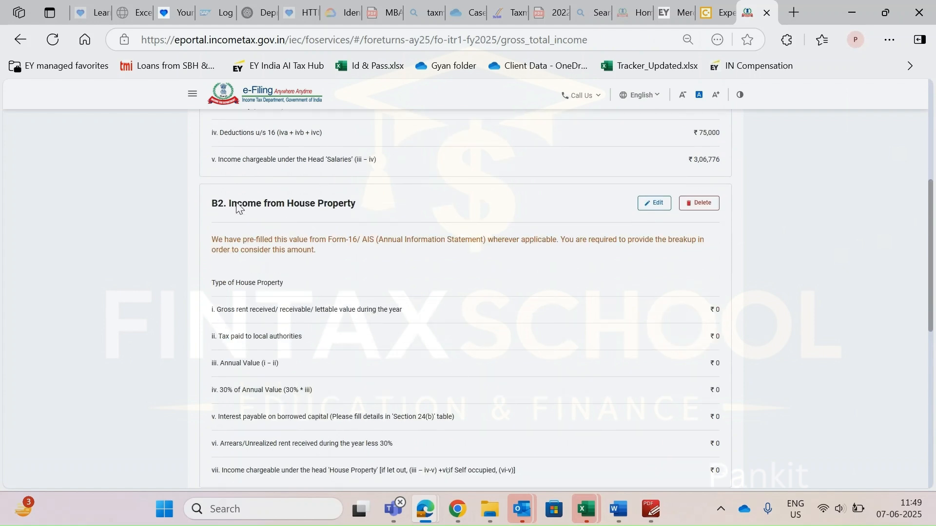
Bring up B2. Income from House Property for editing and save it without selecting a house property type
{"action": "left_click_drag", "start_coordinate": [327, 204], "coordinate": [359, 209]}
{"action": "scroll", "coordinate": [458, 309], "scroll_direction": "down", "scroll_amount": 2}
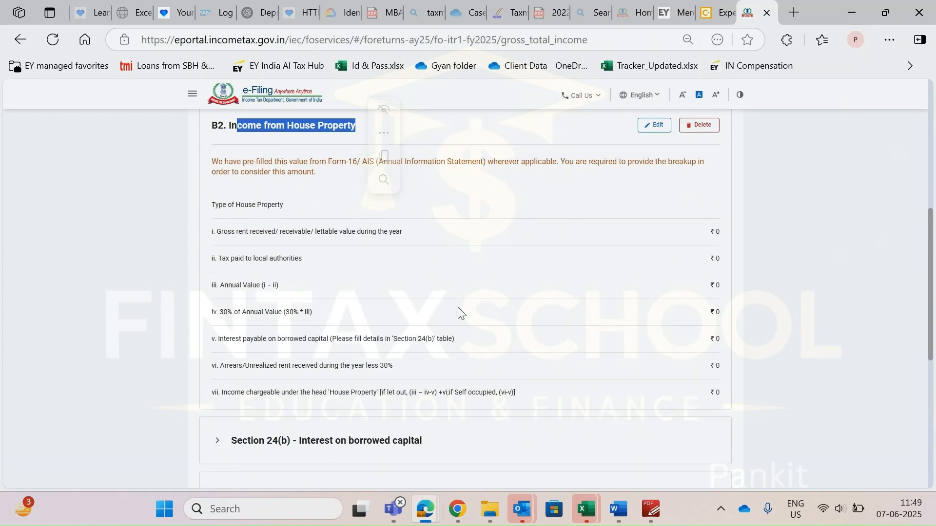
{"action": "left_click", "coordinate": [662, 126]}
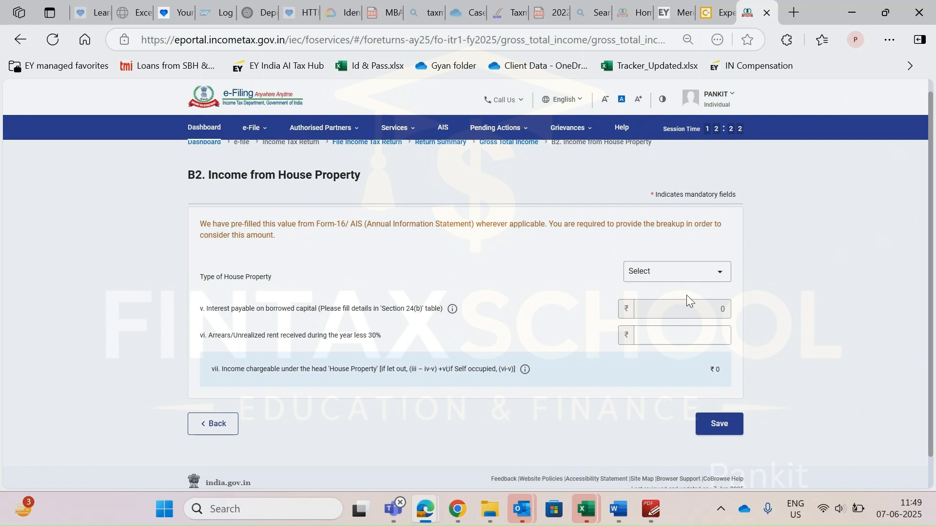
{"action": "left_click", "coordinate": [725, 425]}
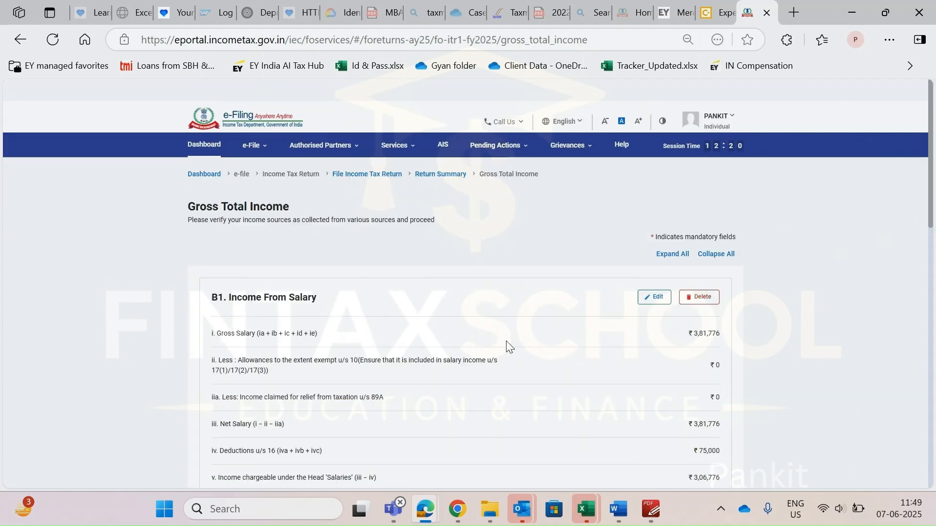
Expand Section 24(b) - Interest on borrowed capital and B3. Income from Other Sources to review their entries
{"action": "scroll", "coordinate": [507, 346], "scroll_direction": "down", "scroll_amount": 4}
{"action": "scroll", "coordinate": [506, 346], "scroll_direction": "down", "scroll_amount": 2}
{"action": "scroll", "coordinate": [507, 346], "scroll_direction": "up", "scroll_amount": 5}
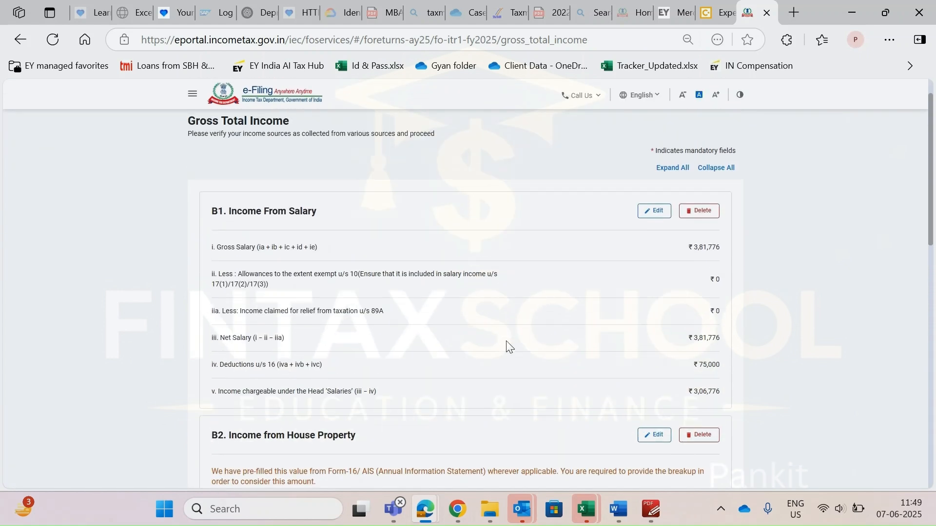
{"action": "scroll", "coordinate": [507, 346], "scroll_direction": "down", "scroll_amount": 10}
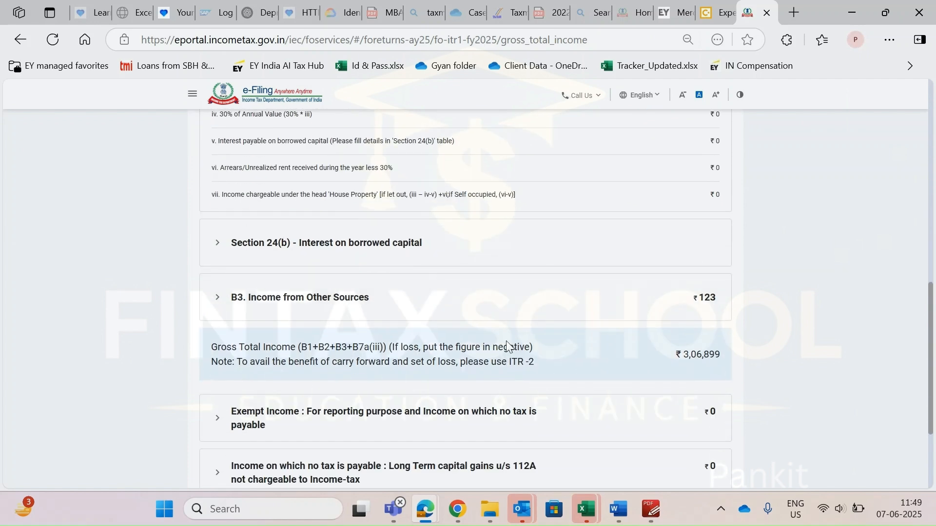
{"action": "left_click", "coordinate": [317, 246]}
{"action": "scroll", "coordinate": [272, 318], "scroll_direction": "down", "scroll_amount": 2}
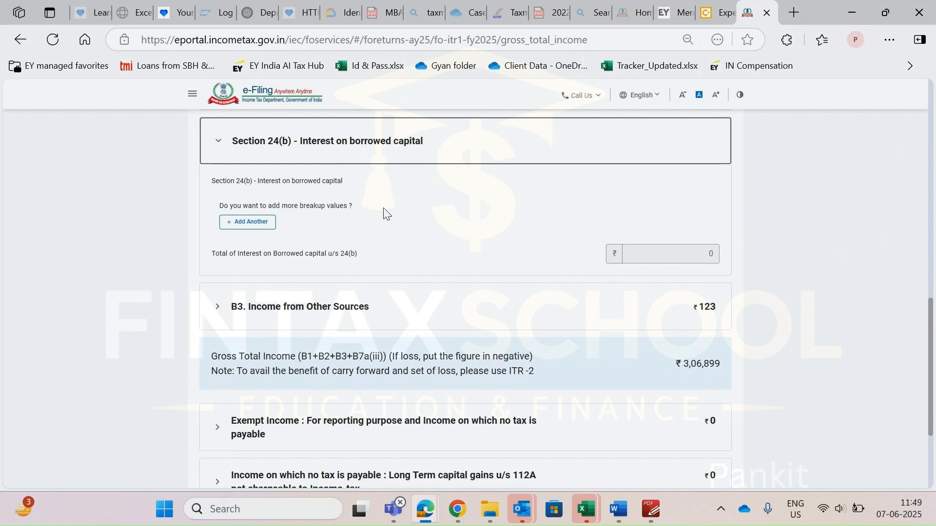
{"action": "scroll", "coordinate": [384, 213], "scroll_direction": "down", "scroll_amount": 2}
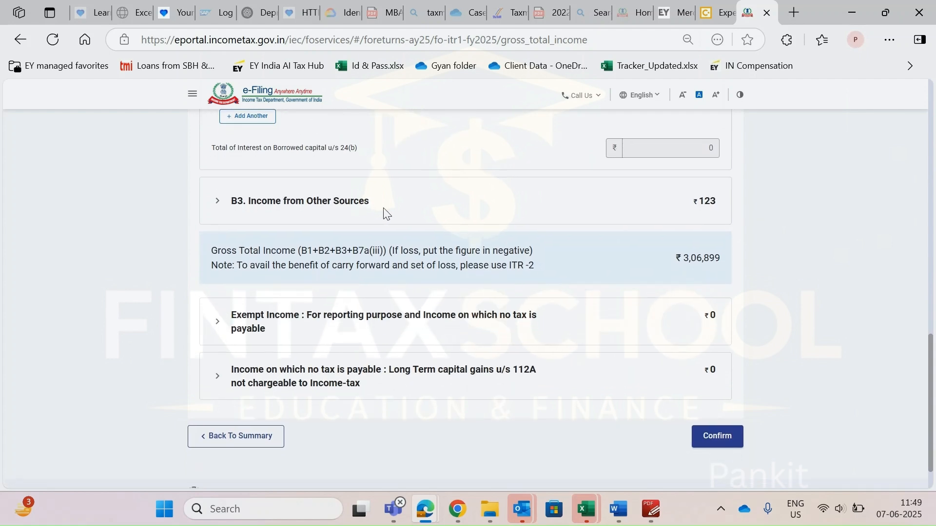
{"action": "left_click", "coordinate": [220, 206]}
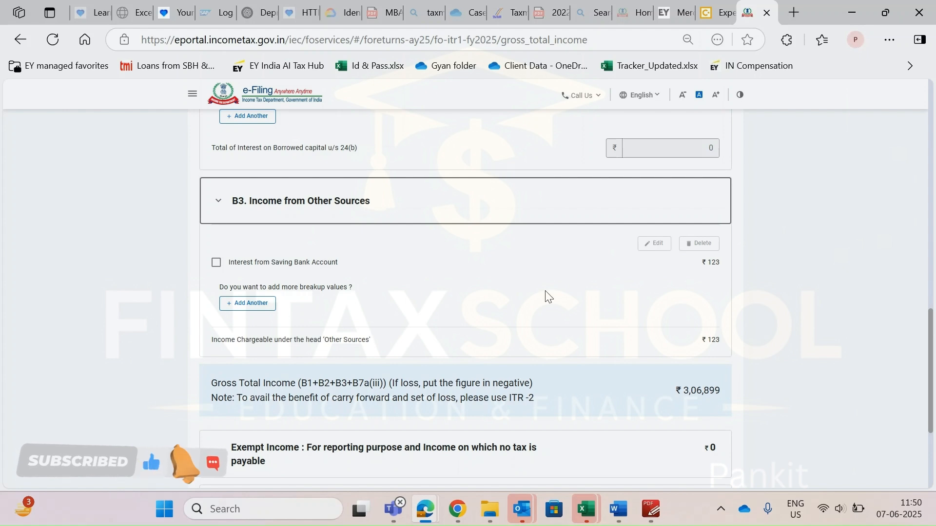
{"action": "scroll", "coordinate": [545, 292], "scroll_direction": "down", "scroll_amount": 3}
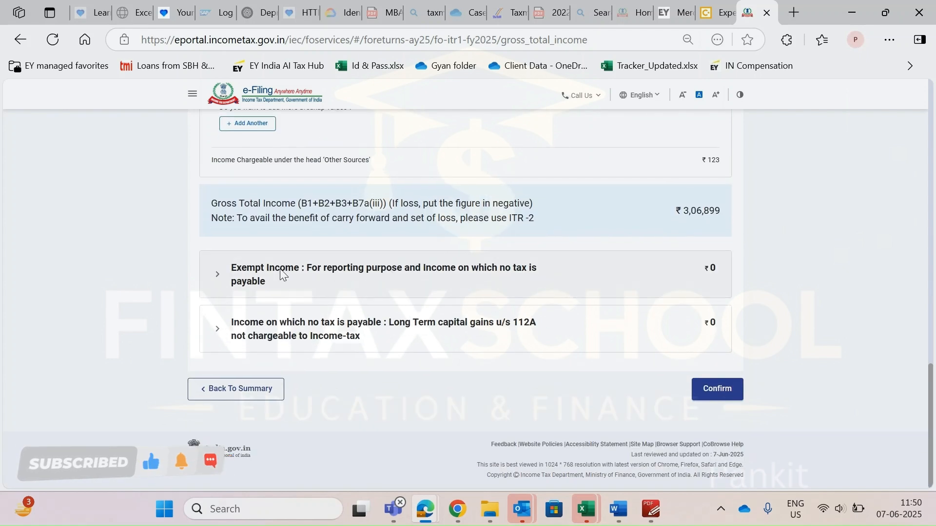
Expand the Exempt Income and section 112A long-term capital gains details for checking, and confirm the Gross Total Income section
{"action": "left_click", "coordinate": [214, 274]}
{"action": "scroll", "coordinate": [441, 302], "scroll_direction": "down", "scroll_amount": 1}
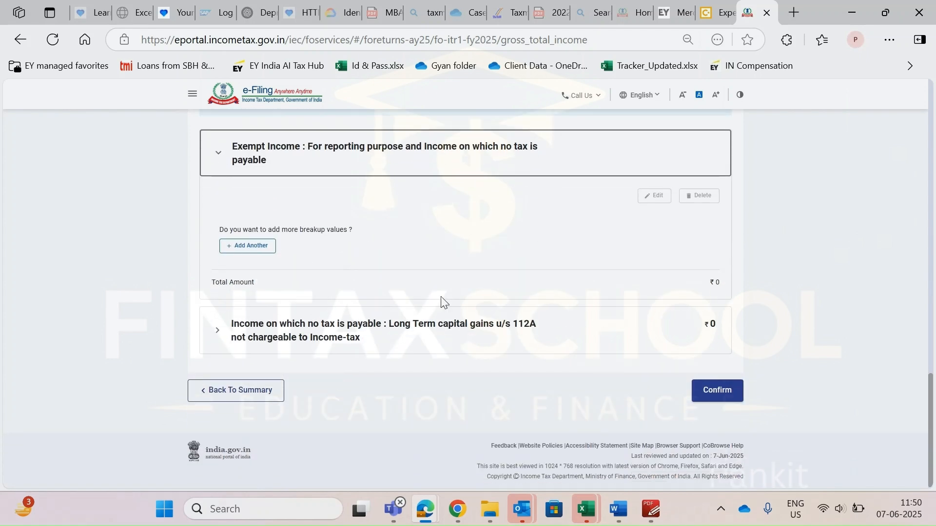
{"action": "left_click", "coordinate": [288, 335]}
{"action": "scroll", "coordinate": [408, 361], "scroll_direction": "down", "scroll_amount": 3}
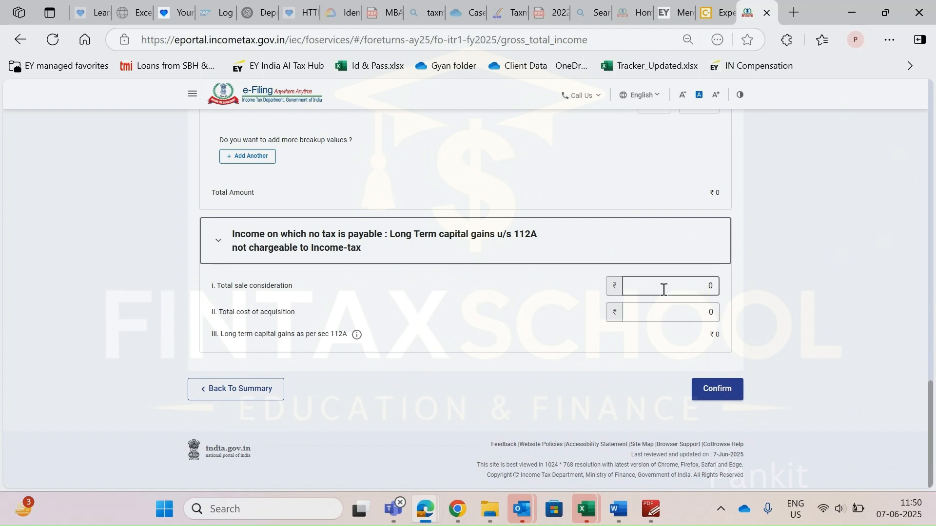
{"action": "left_click", "coordinate": [698, 308]}
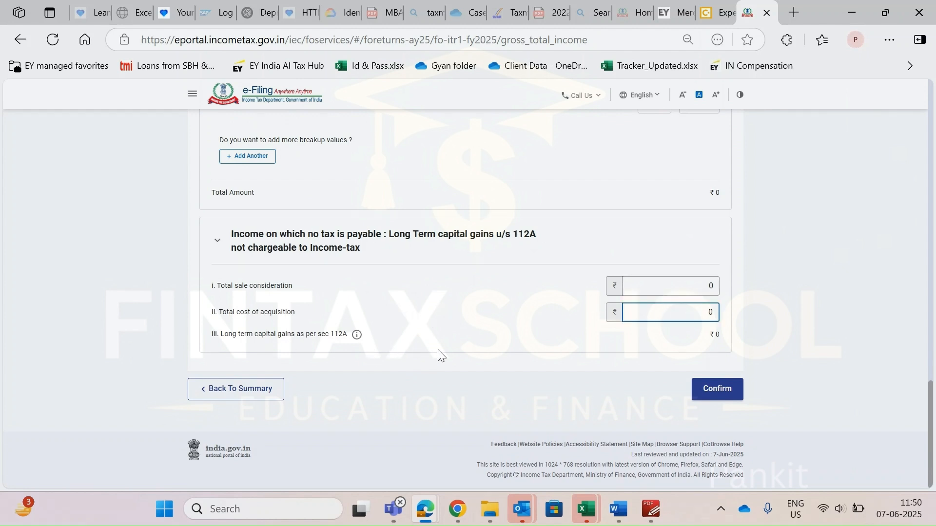
{"action": "left_click", "coordinate": [723, 393]}
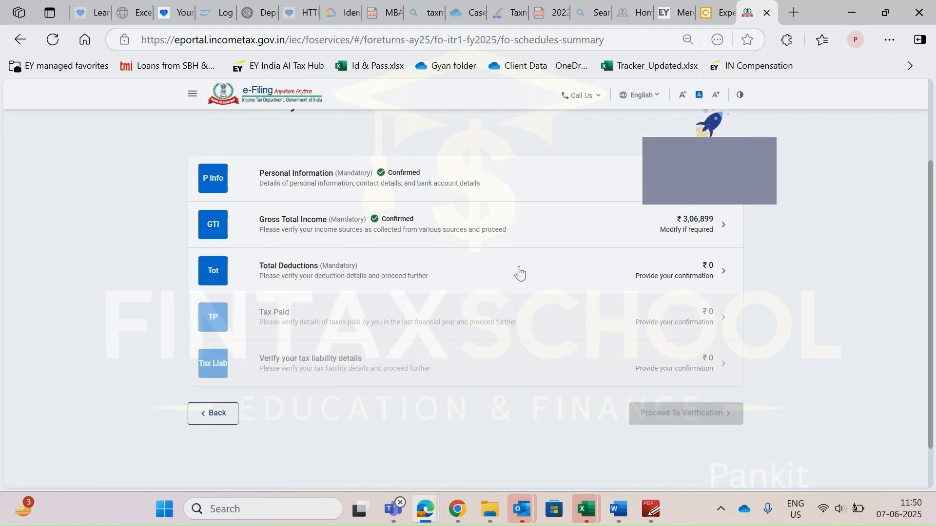
Open the Total Deductions section, review the 80CCD(2), 80CCH and other deduction entries, and confirm the section
{"action": "left_click", "coordinate": [723, 274]}
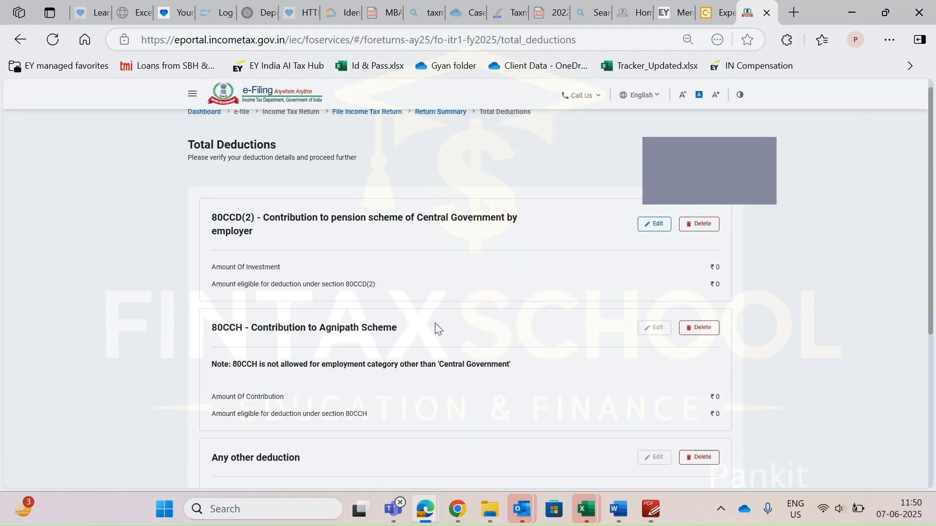
{"action": "left_click_drag", "start_coordinate": [262, 266], "coordinate": [266, 286]}
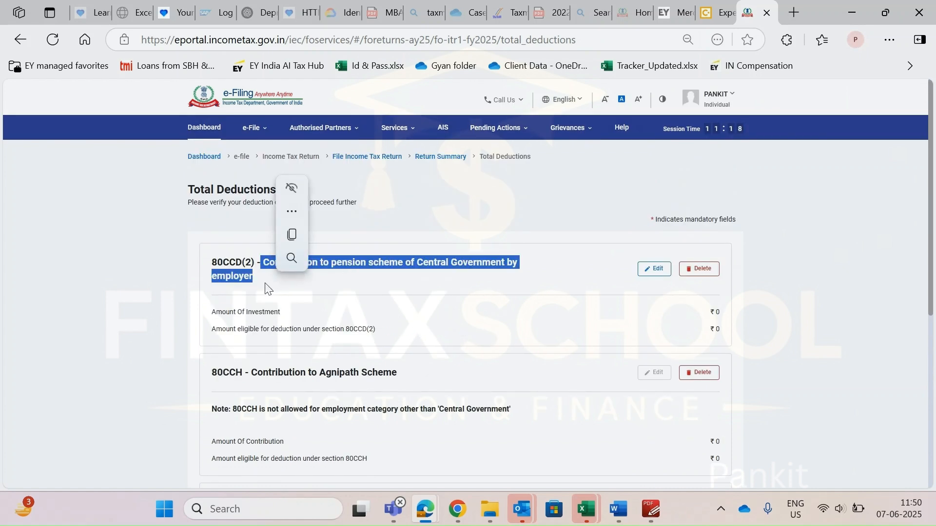
{"action": "left_click", "coordinate": [397, 291]}
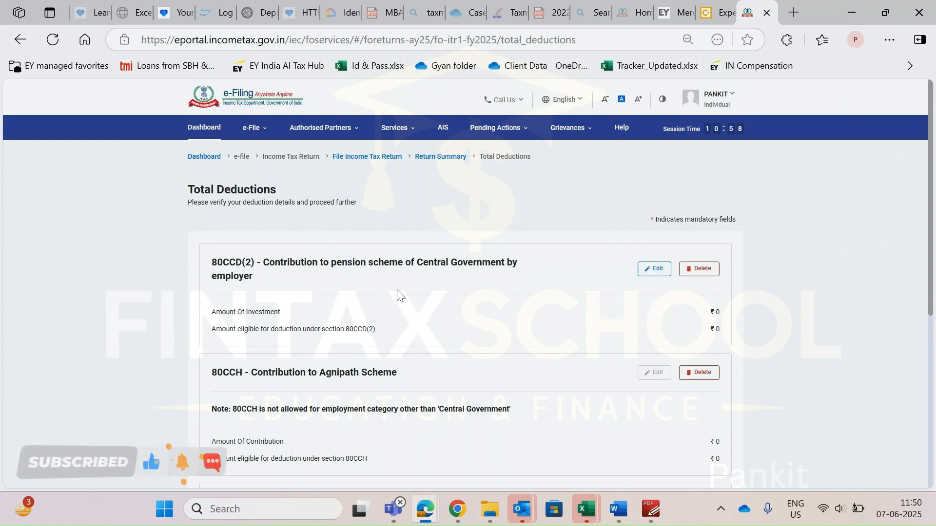
{"action": "scroll", "coordinate": [477, 307], "scroll_direction": "down", "scroll_amount": 2}
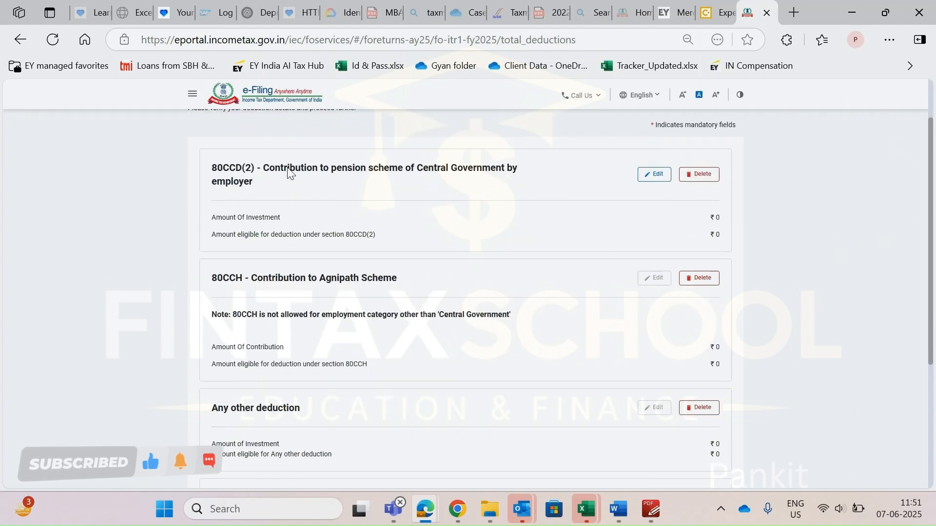
{"action": "left_click_drag", "start_coordinate": [268, 167], "coordinate": [313, 179]}
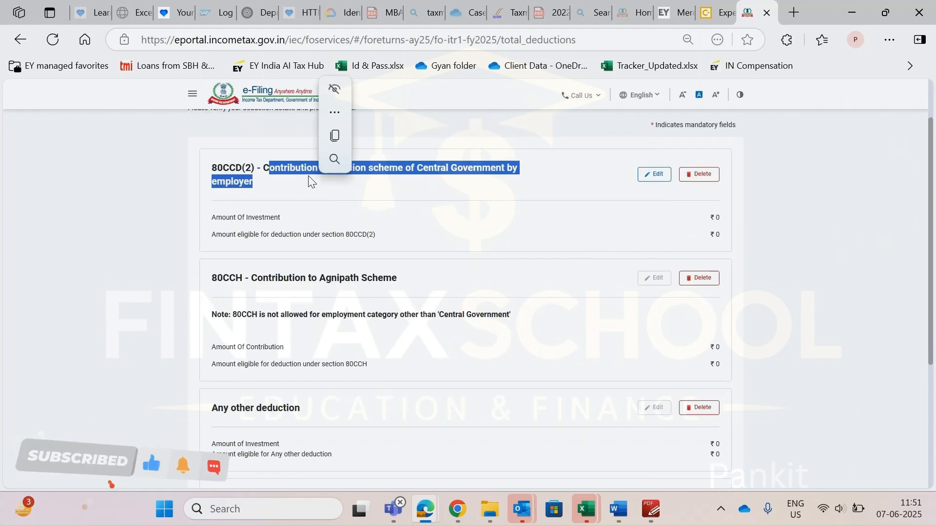
{"action": "scroll", "coordinate": [470, 277], "scroll_direction": "down", "scroll_amount": 5}
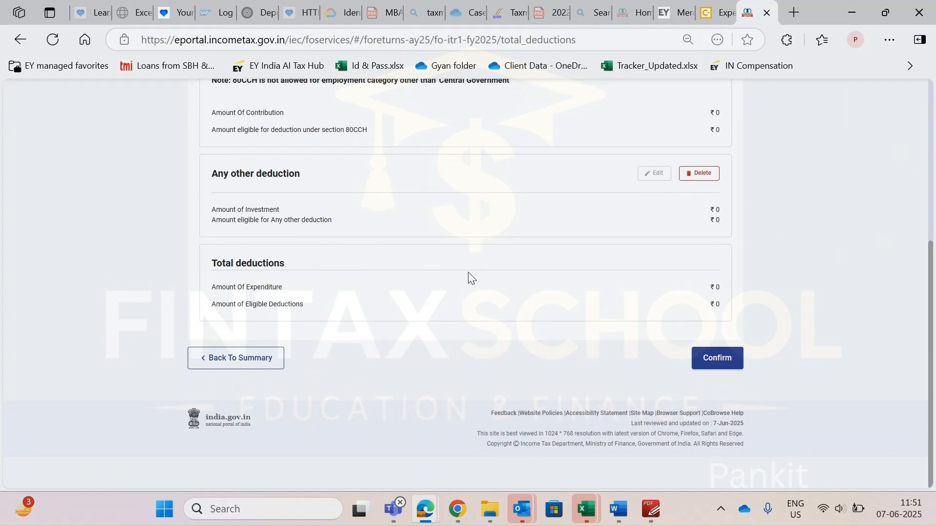
{"action": "left_click", "coordinate": [719, 389]}
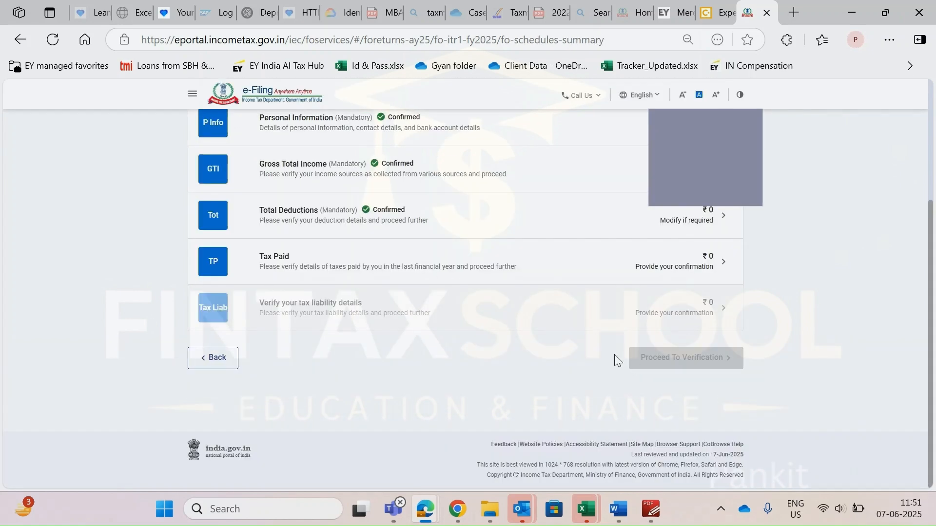
Open the Tax Paid section and expand Schedule TDS1 for tax deducted at source from salary
{"action": "left_click", "coordinate": [722, 322]}
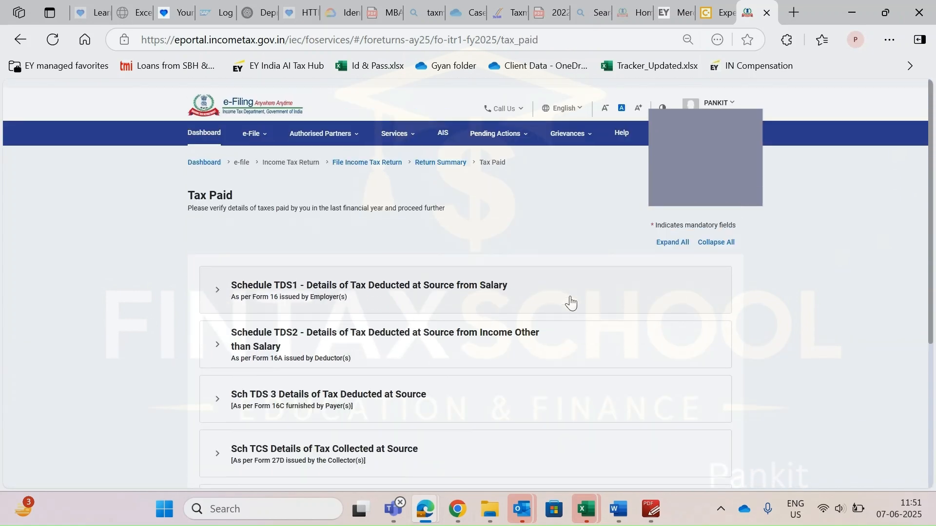
{"action": "scroll", "coordinate": [569, 296], "scroll_direction": "down", "scroll_amount": 1}
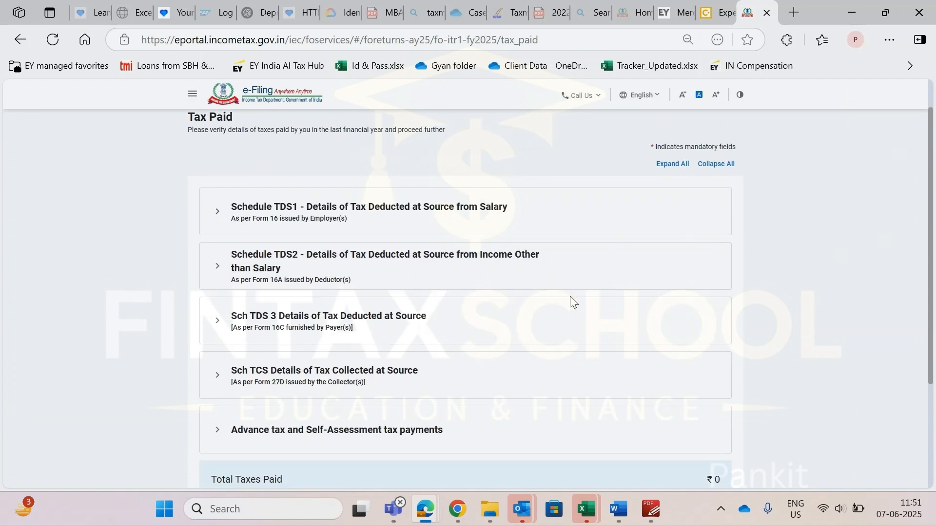
{"action": "scroll", "coordinate": [570, 297], "scroll_direction": "up", "scroll_amount": 1}
{"action": "left_click", "coordinate": [222, 288]}
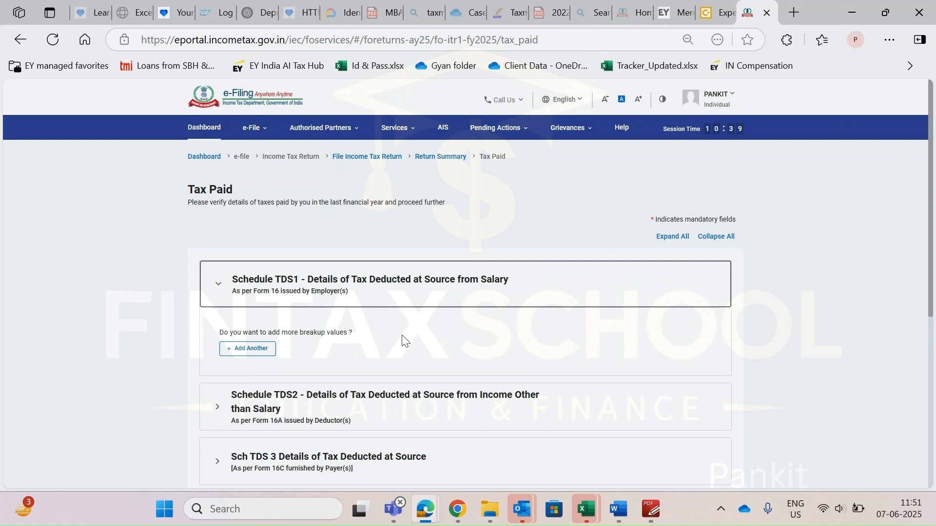
Start a new Schedule TDS1 entry, go through its deductor, income and tax fields, try saving it blank, and return to Tax Paid
{"action": "left_click", "coordinate": [270, 348]}
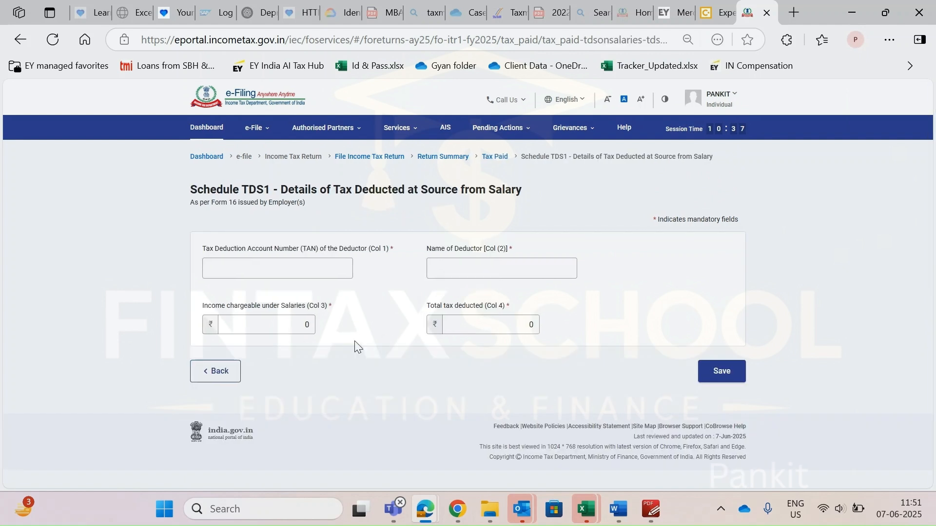
{"action": "left_click", "coordinate": [290, 265]}
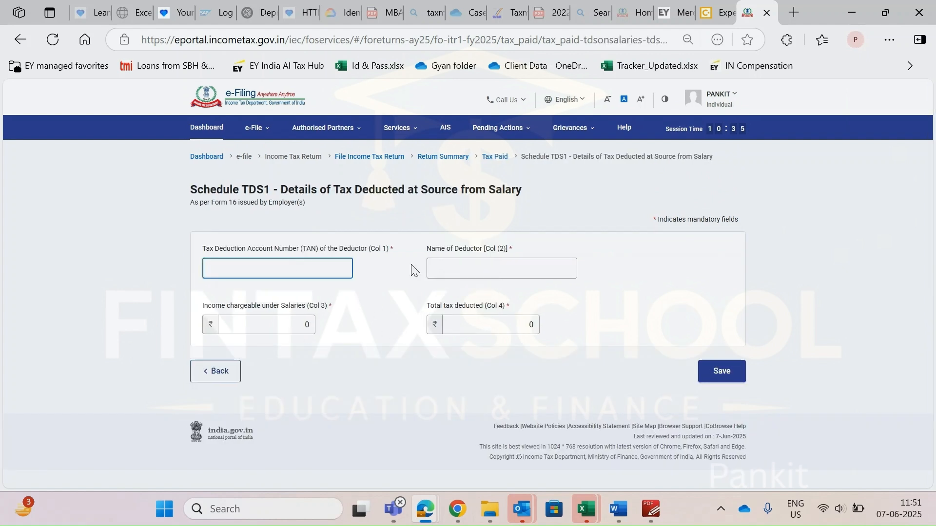
{"action": "left_click", "coordinate": [462, 268]}
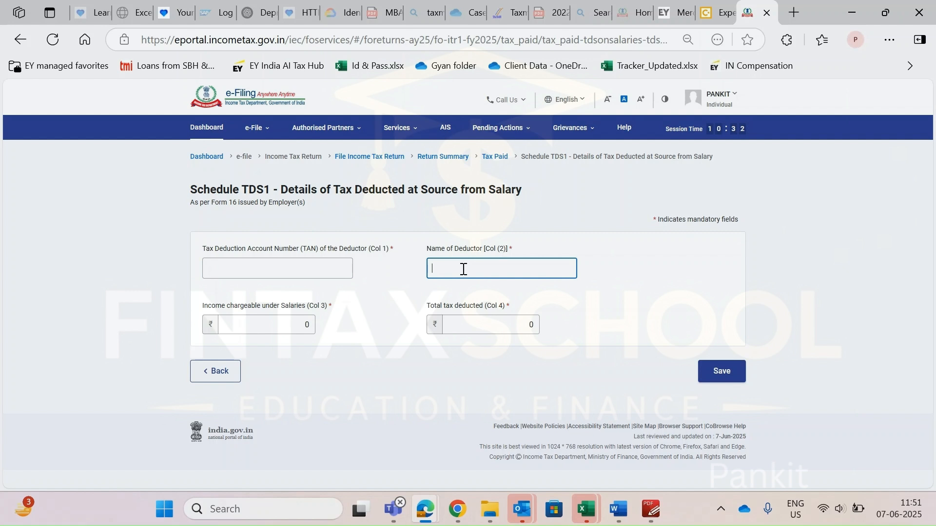
{"action": "left_click", "coordinate": [270, 327]}
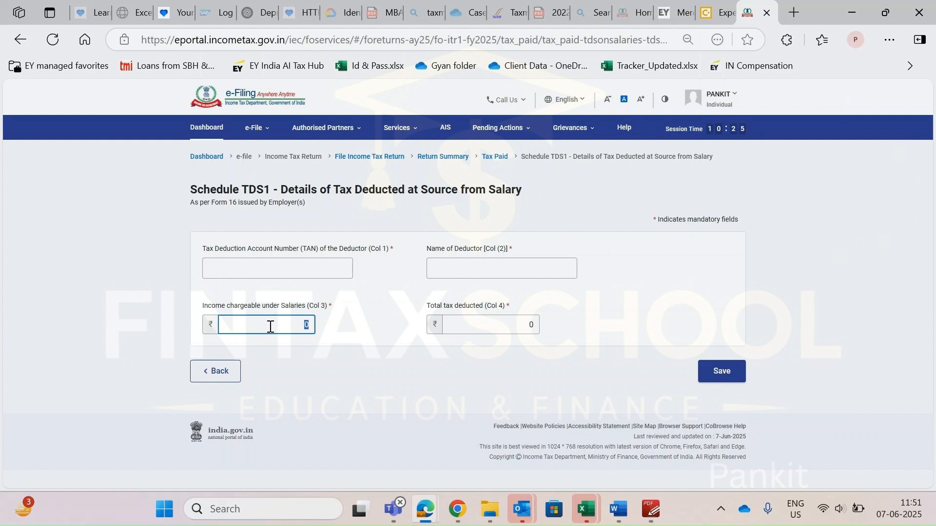
{"action": "left_click", "coordinate": [483, 334]}
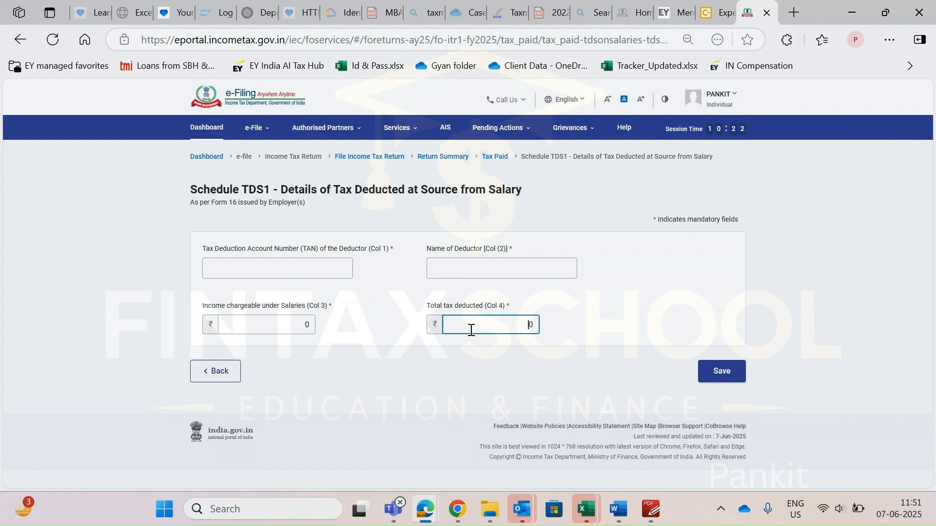
{"action": "left_click", "coordinate": [734, 374]}
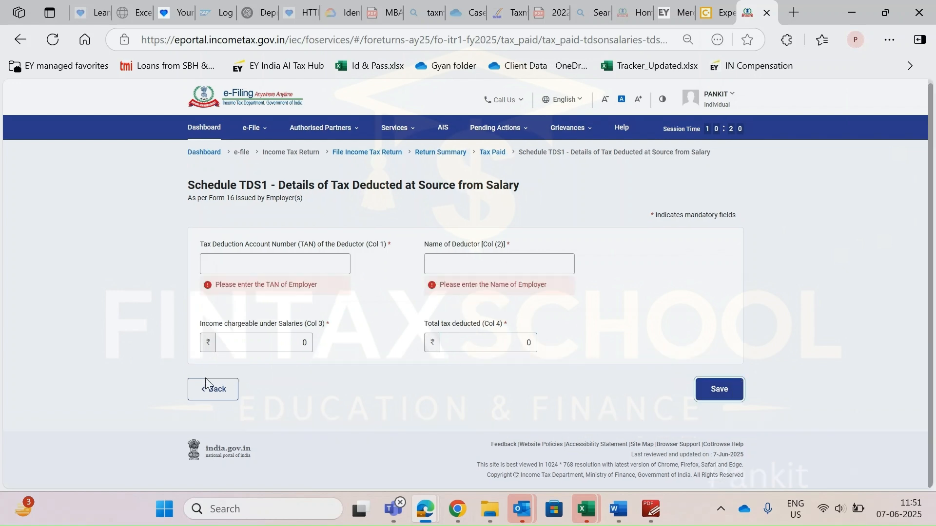
{"action": "left_click", "coordinate": [213, 390]}
Check the Total Taxes Paid figure and expand the Advance tax and Self-Assessment tax payments details
{"action": "scroll", "coordinate": [472, 379], "scroll_direction": "down", "scroll_amount": 5}
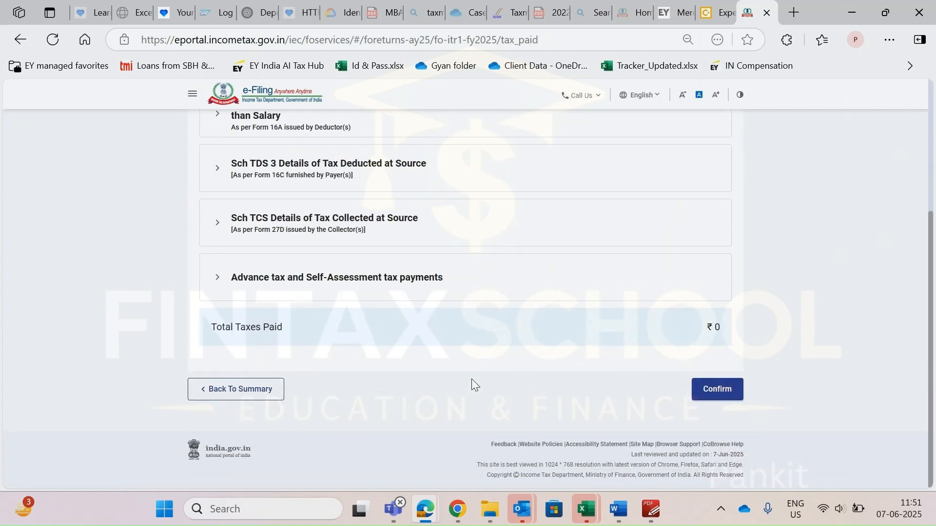
{"action": "scroll", "coordinate": [553, 313], "scroll_direction": "up", "scroll_amount": 2}
{"action": "scroll", "coordinate": [554, 317], "scroll_direction": "down", "scroll_amount": 1}
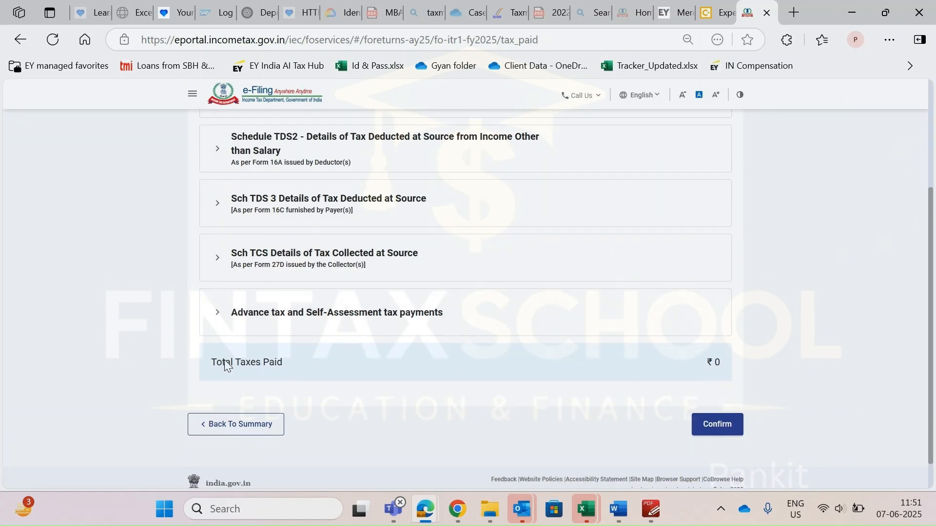
{"action": "left_click_drag", "start_coordinate": [704, 357], "coordinate": [761, 361]}
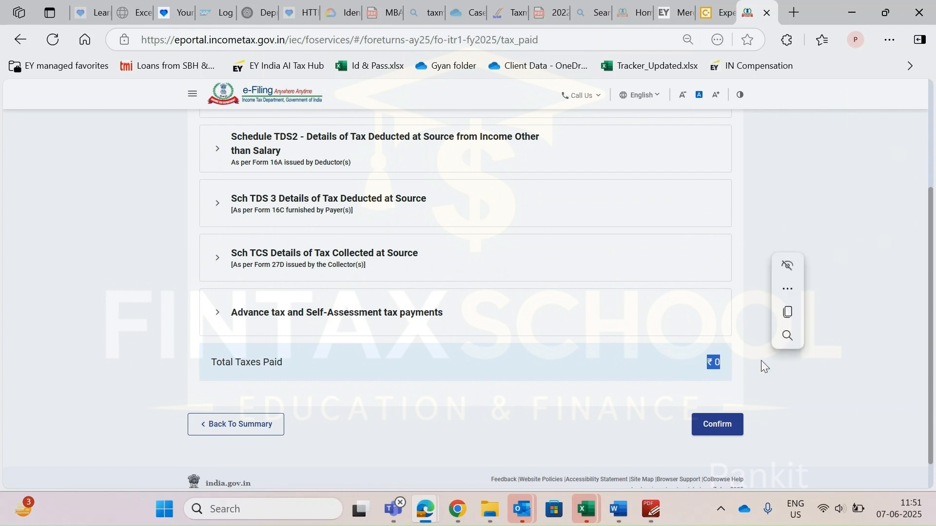
{"action": "left_click", "coordinate": [219, 313]}
{"action": "scroll", "coordinate": [472, 385], "scroll_direction": "down", "scroll_amount": 1}
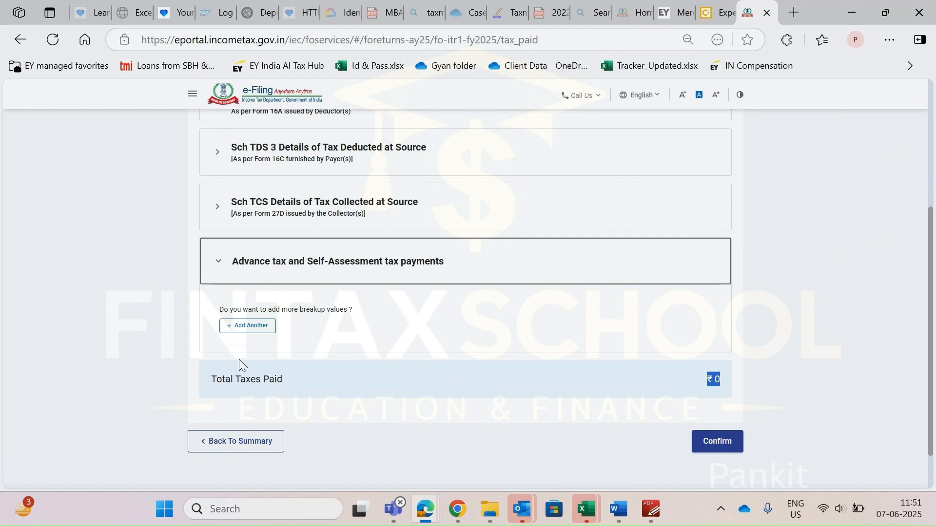
Start a new Advance tax and Self-Assessment tax entry, go through its challan serial number and tax paid fields, and return to Tax Paid
{"action": "left_click", "coordinate": [246, 325]}
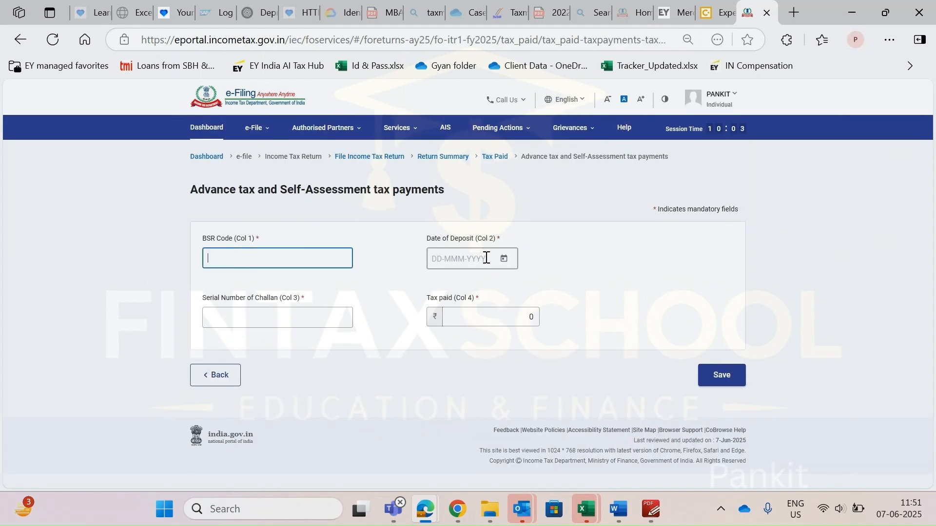
{"action": "left_click", "coordinate": [286, 314]}
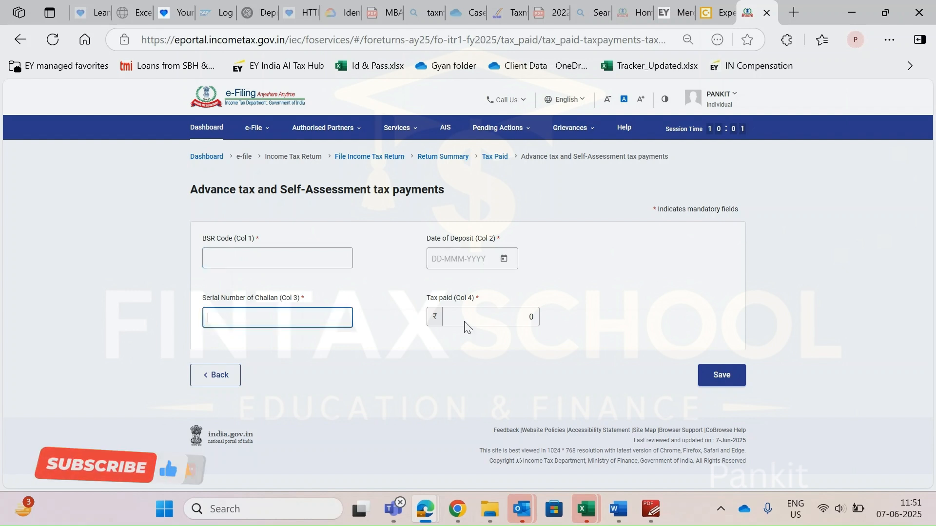
{"action": "left_click", "coordinate": [500, 319]}
{"action": "left_click", "coordinate": [206, 374]}
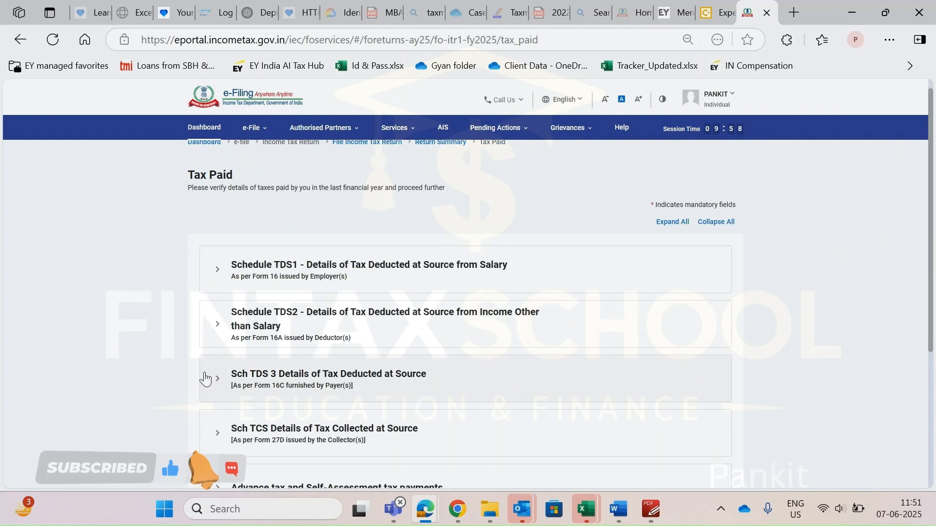
Look up the E-Pay Tax option among the e-File services and confirm the Tax Paid section
{"action": "scroll", "coordinate": [334, 369], "scroll_direction": "up", "scroll_amount": 1}
{"action": "scroll", "coordinate": [334, 369], "scroll_direction": "down", "scroll_amount": 5}
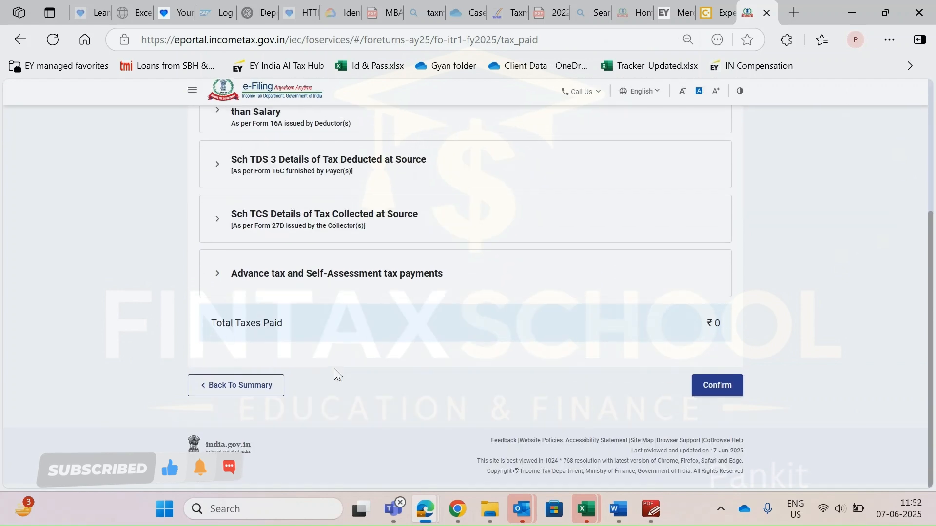
{"action": "scroll", "coordinate": [334, 368], "scroll_direction": "up", "scroll_amount": 5}
{"action": "scroll", "coordinate": [334, 374], "scroll_direction": "down", "scroll_amount": 1}
{"action": "left_click", "coordinate": [255, 128]}
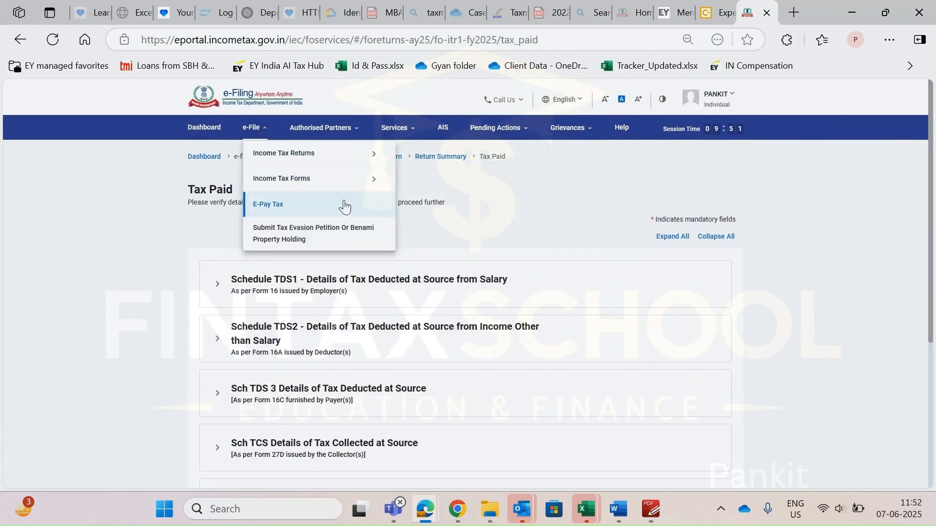
{"action": "mouse_move", "coordinate": [368, 153]}
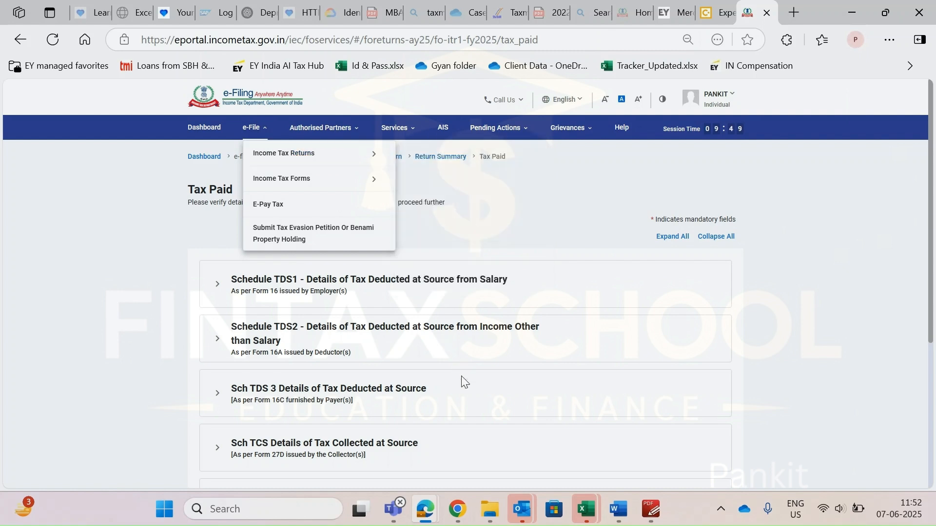
{"action": "scroll", "coordinate": [463, 380], "scroll_direction": "down", "scroll_amount": 5}
{"action": "left_click", "coordinate": [721, 400]}
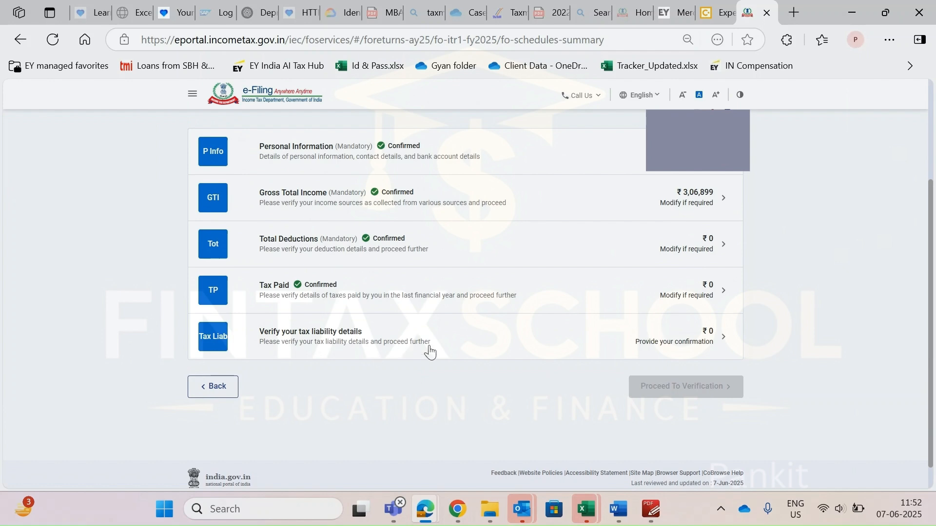
Open the tax liability details, review the income, tax payable, interest and fee computations, and confirm the section
{"action": "left_click", "coordinate": [715, 342]}
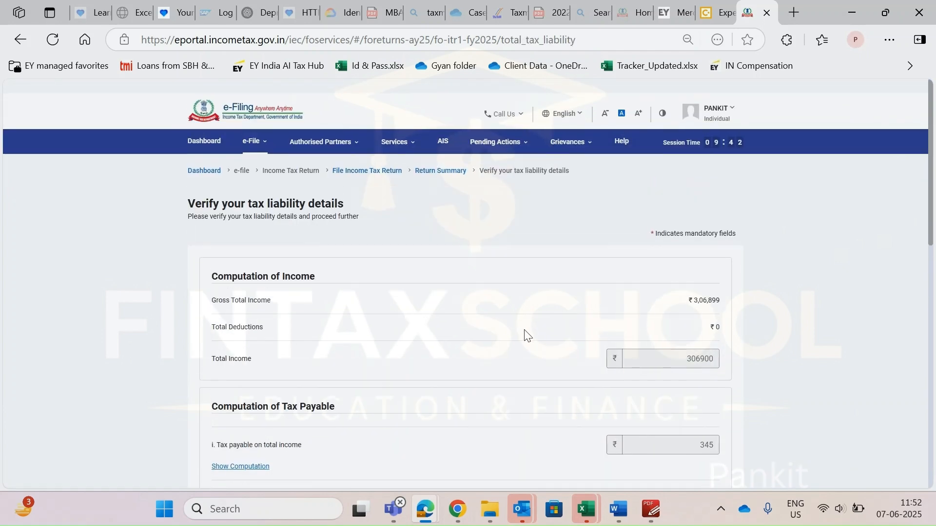
{"action": "scroll", "coordinate": [526, 334], "scroll_direction": "down", "scroll_amount": 4}
{"action": "scroll", "coordinate": [525, 334], "scroll_direction": "down", "scroll_amount": 8}
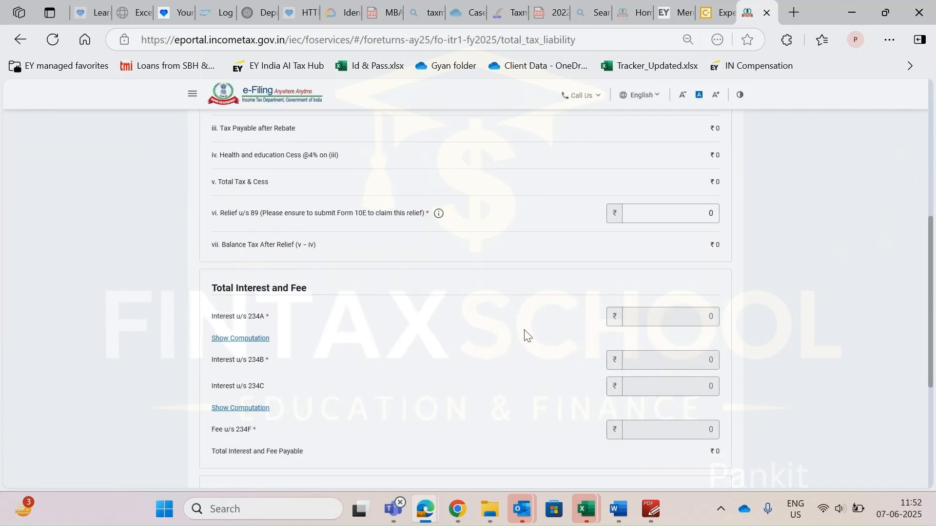
{"action": "scroll", "coordinate": [525, 330], "scroll_direction": "up", "scroll_amount": 12}
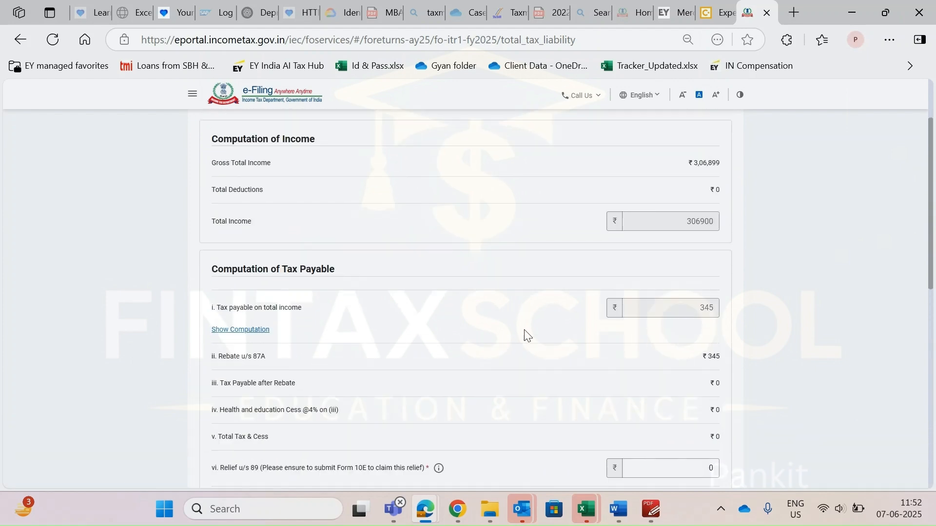
{"action": "scroll", "coordinate": [524, 334], "scroll_direction": "down", "scroll_amount": 12}
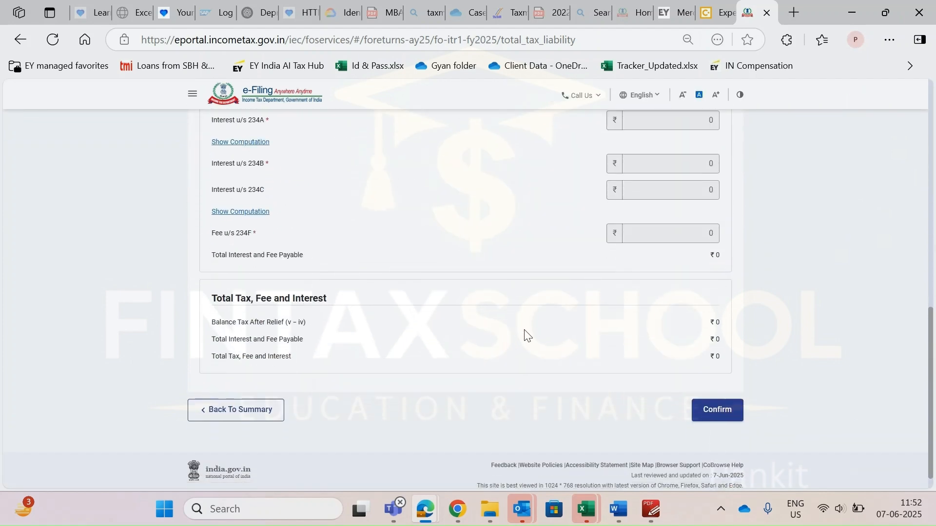
{"action": "left_click", "coordinate": [717, 389]}
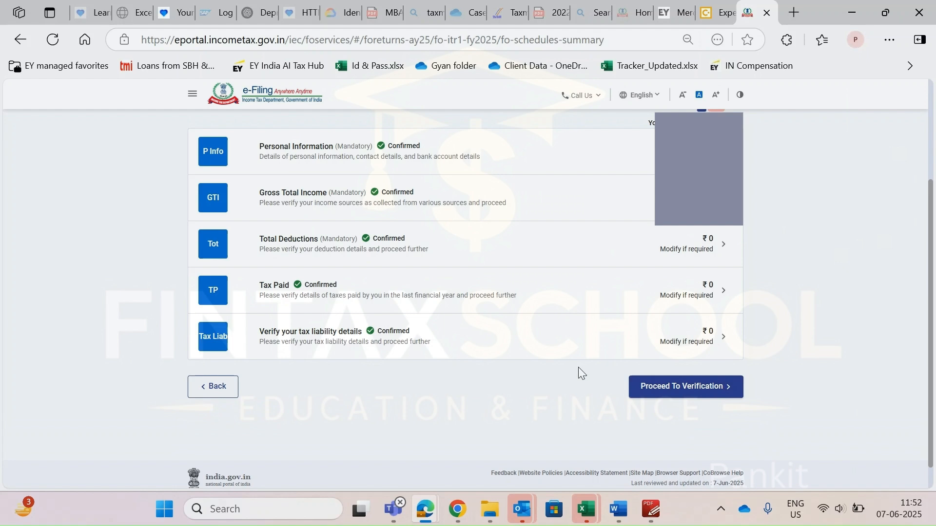
Proceed to verification and review the full tax summary, from income and deductions to the amount payable or refund
{"action": "scroll", "coordinate": [594, 395], "scroll_direction": "up", "scroll_amount": 2}
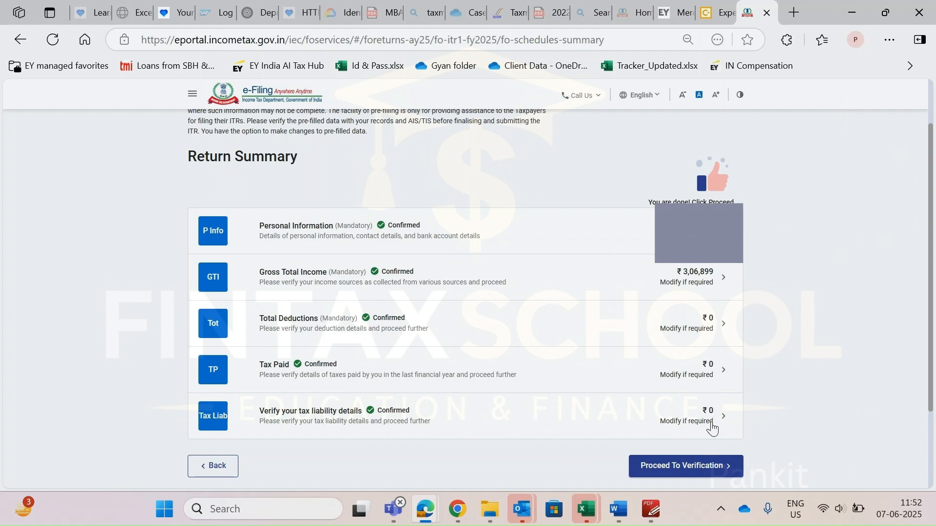
{"action": "left_click", "coordinate": [664, 467]}
{"action": "scroll", "coordinate": [531, 394], "scroll_direction": "down", "scroll_amount": 8}
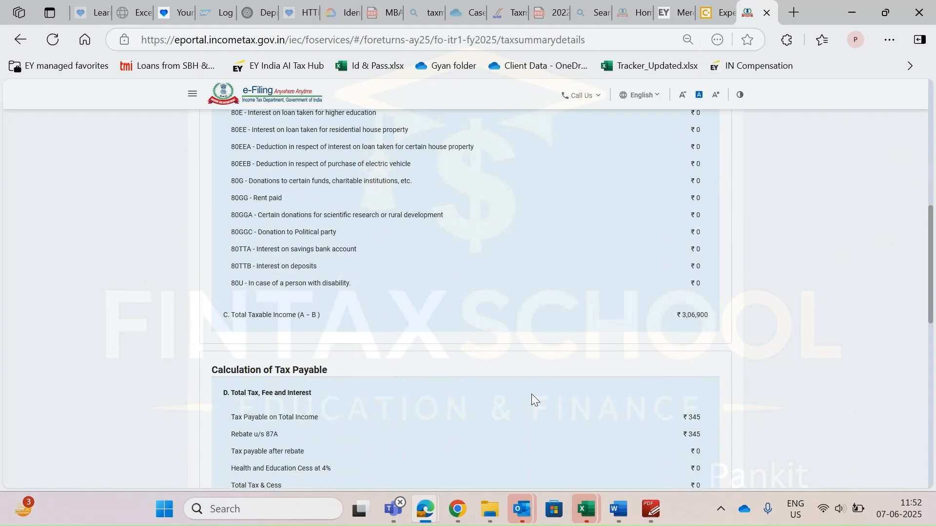
{"action": "scroll", "coordinate": [531, 394], "scroll_direction": "down", "scroll_amount": 10}
{"action": "scroll", "coordinate": [618, 317], "scroll_direction": "up", "scroll_amount": 13}
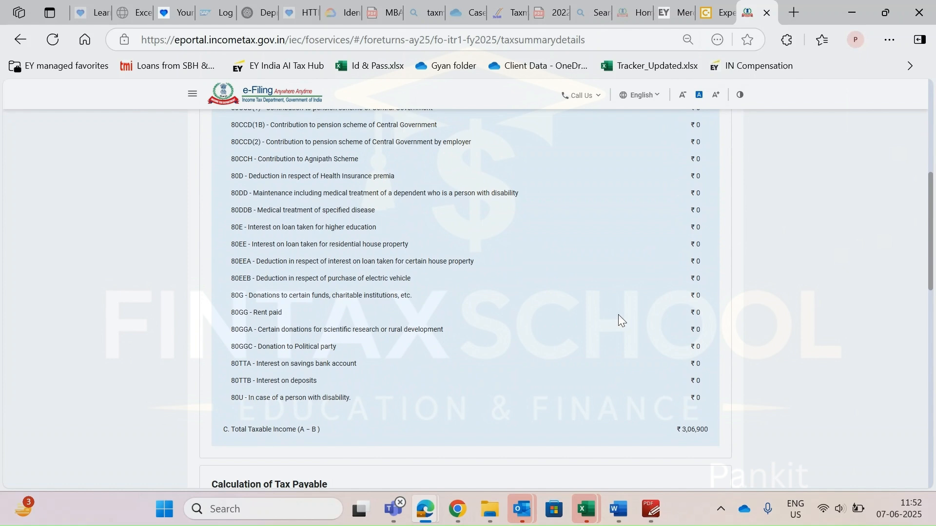
{"action": "scroll", "coordinate": [618, 314], "scroll_direction": "up", "scroll_amount": 6}
{"action": "scroll", "coordinate": [618, 314], "scroll_direction": "down", "scroll_amount": 15}
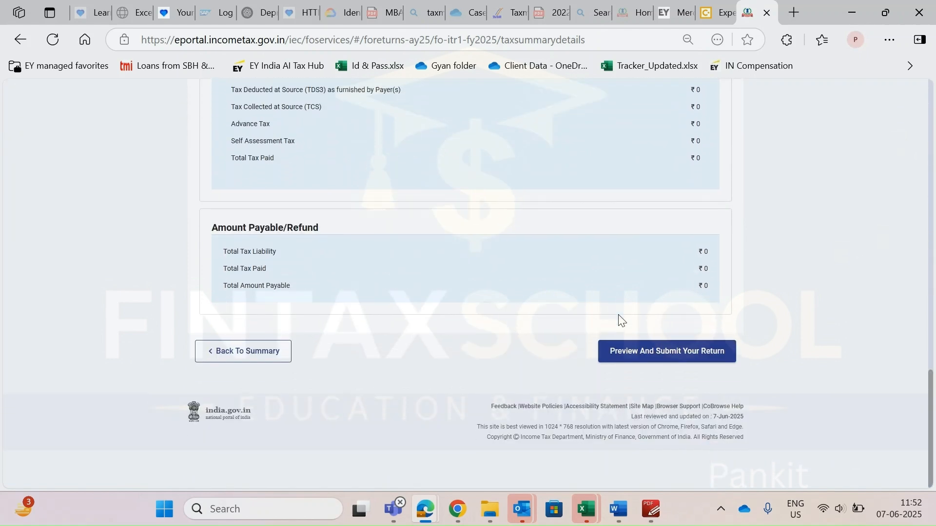
Continue to Preview and Submit Your Return and look over the declaration and Tax Return Preparer fields
{"action": "scroll", "coordinate": [619, 322], "scroll_direction": "up", "scroll_amount": 1}
{"action": "left_click", "coordinate": [614, 387]}
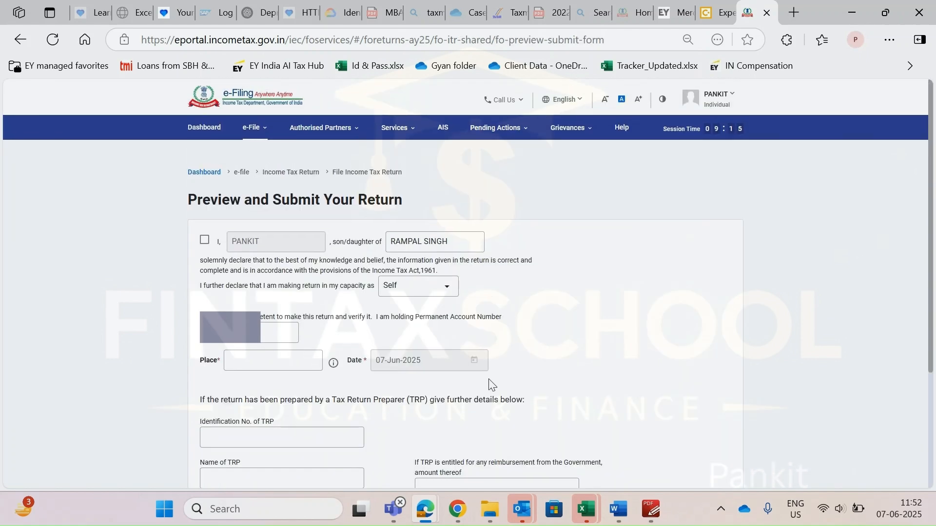
{"action": "scroll", "coordinate": [489, 380], "scroll_direction": "down", "scroll_amount": 2}
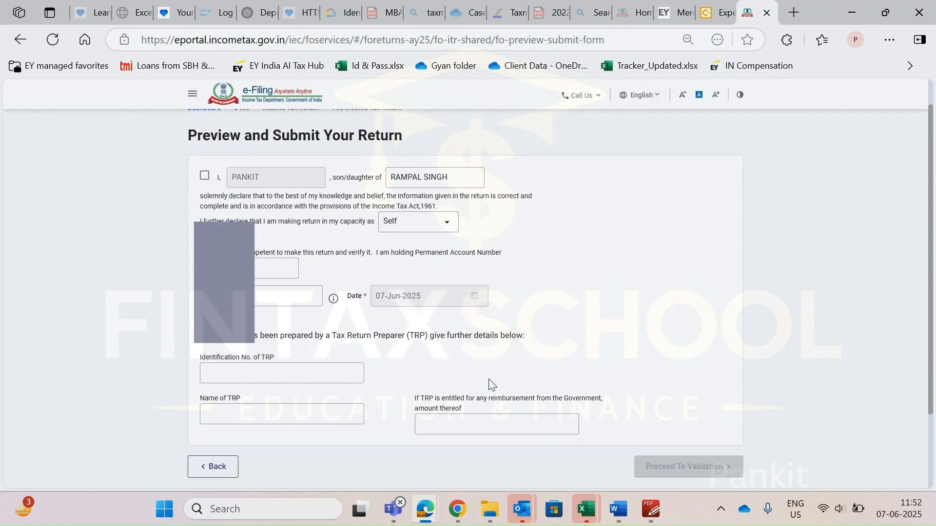